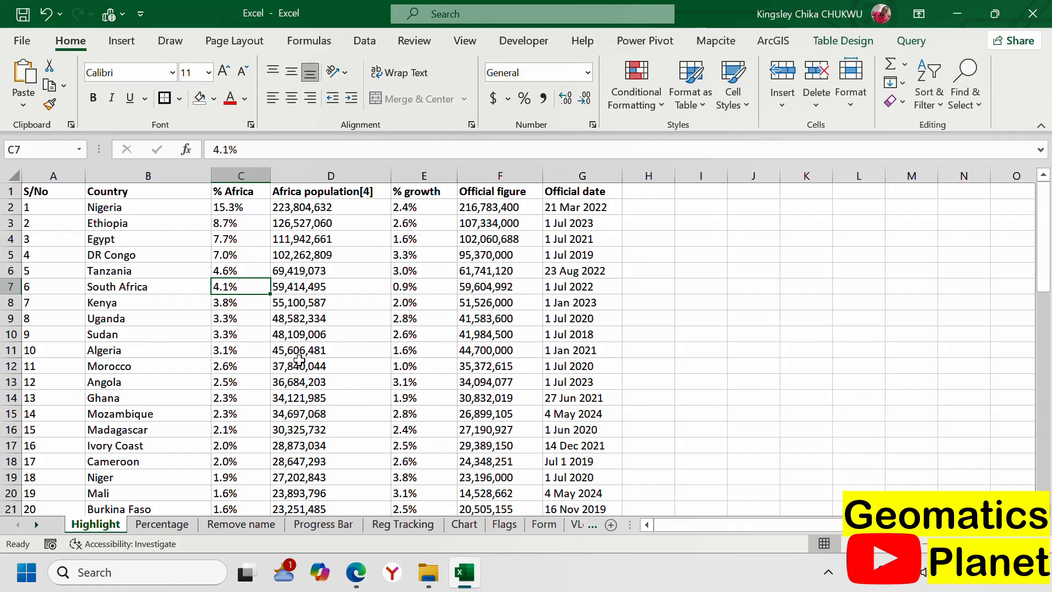
# - Examine the African population table on the Highlight sheet, from its header row down to its last record
pyautogui.scroll(-5, 300, 360)
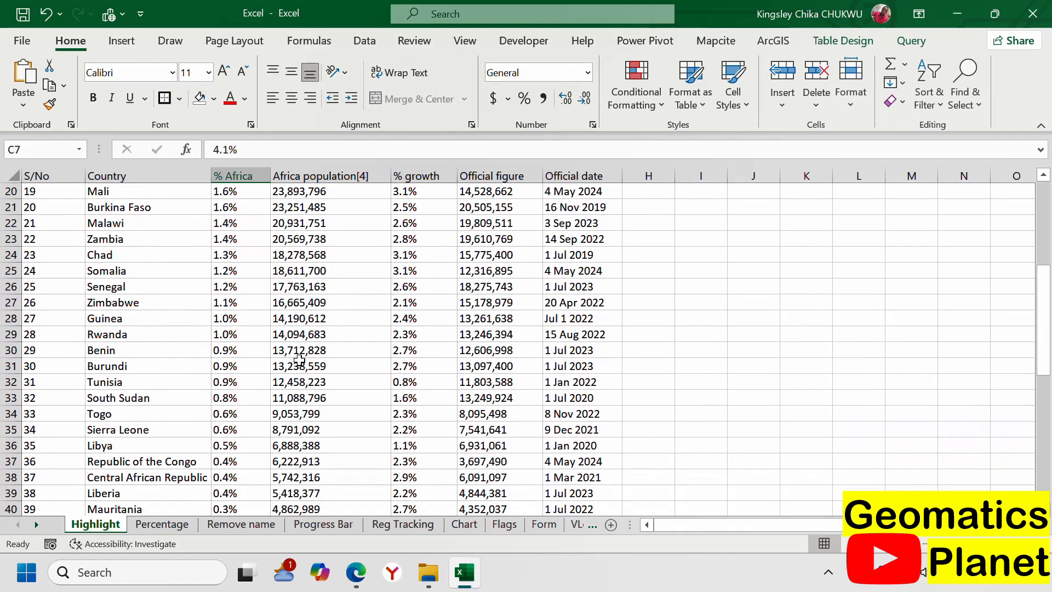
pyautogui.scroll(6, 299, 359)
pyautogui.scroll(1, 300, 359)
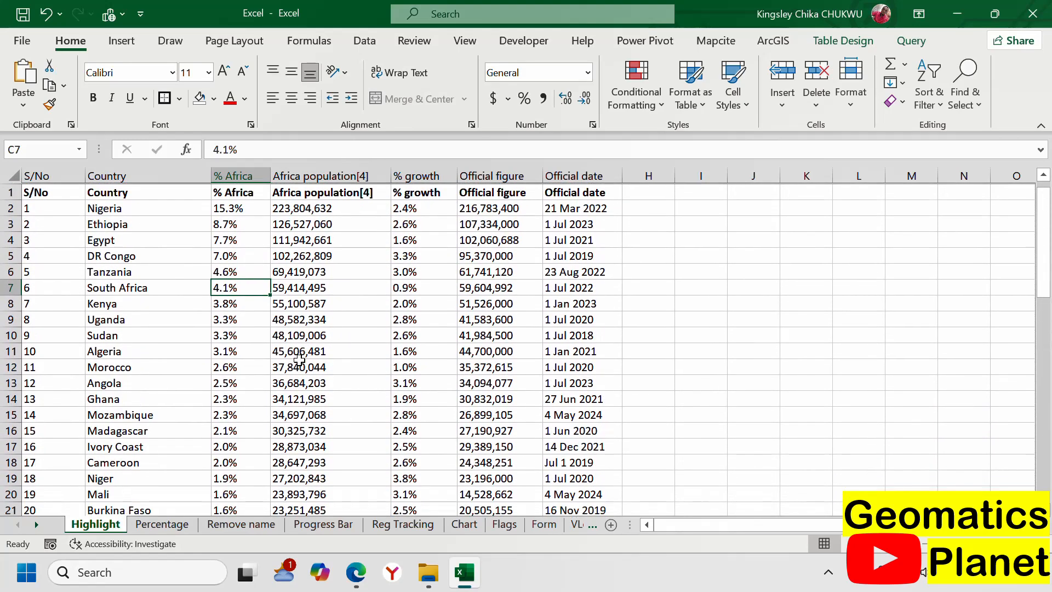
pyautogui.click(176, 298)
pyautogui.press('Right')
pyautogui.press('Right')
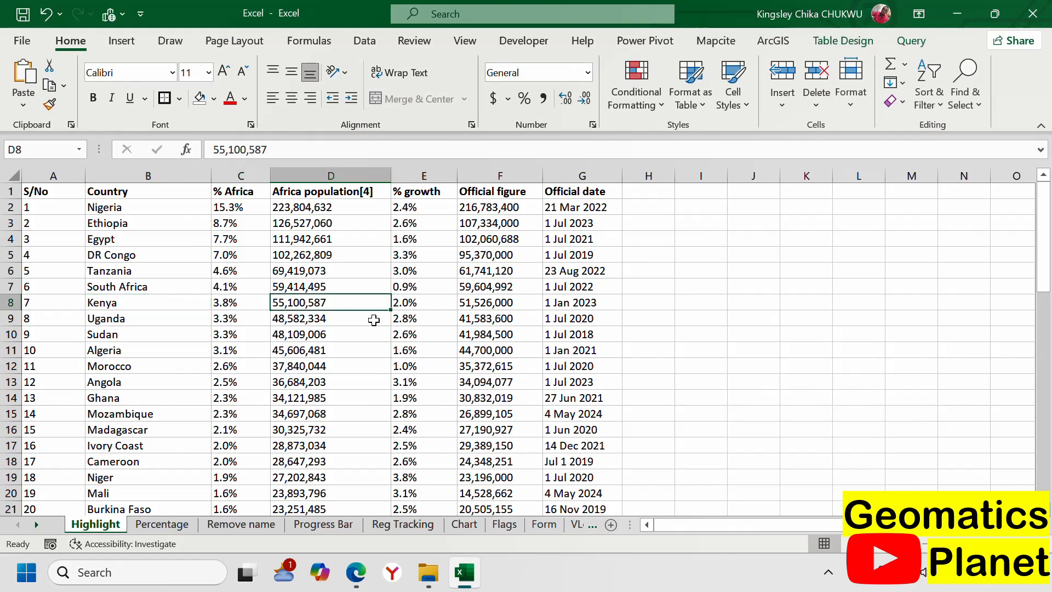
pyautogui.click(303, 375)
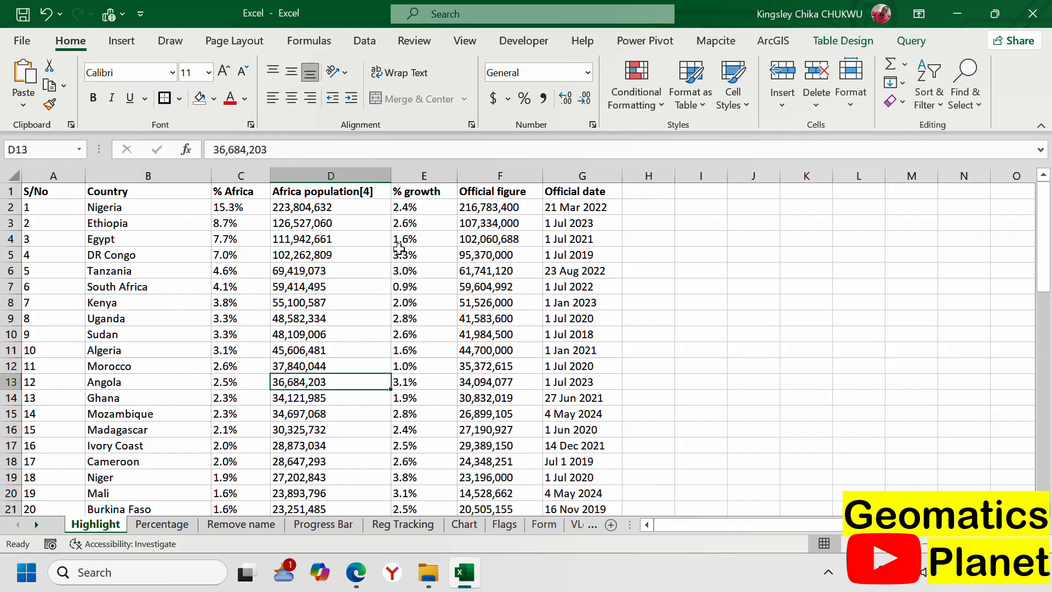
pyautogui.click(536, 258)
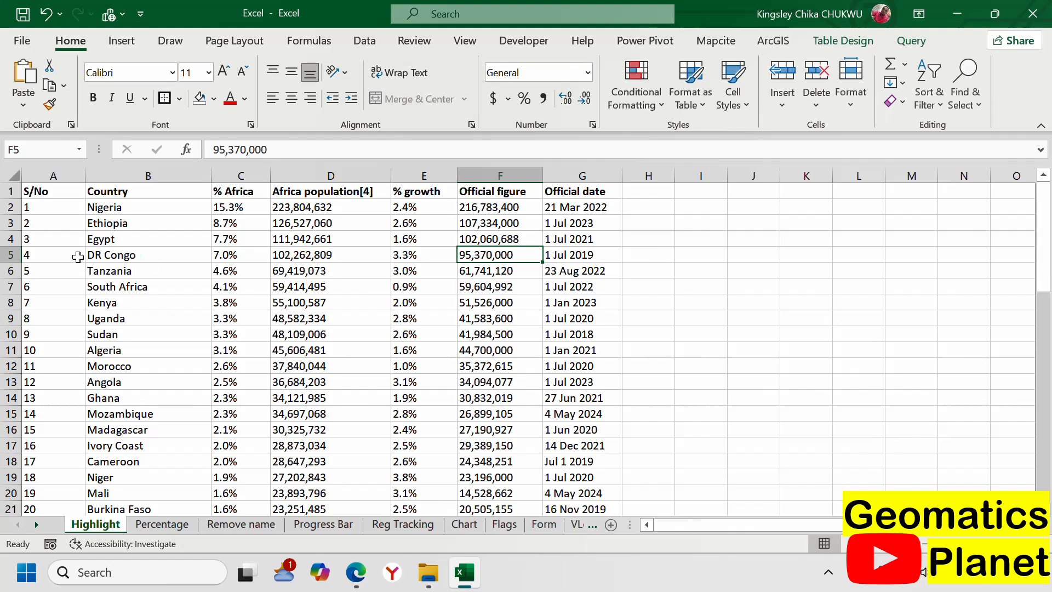
pyautogui.click(76, 255)
pyautogui.click(156, 360)
pyautogui.click(250, 348)
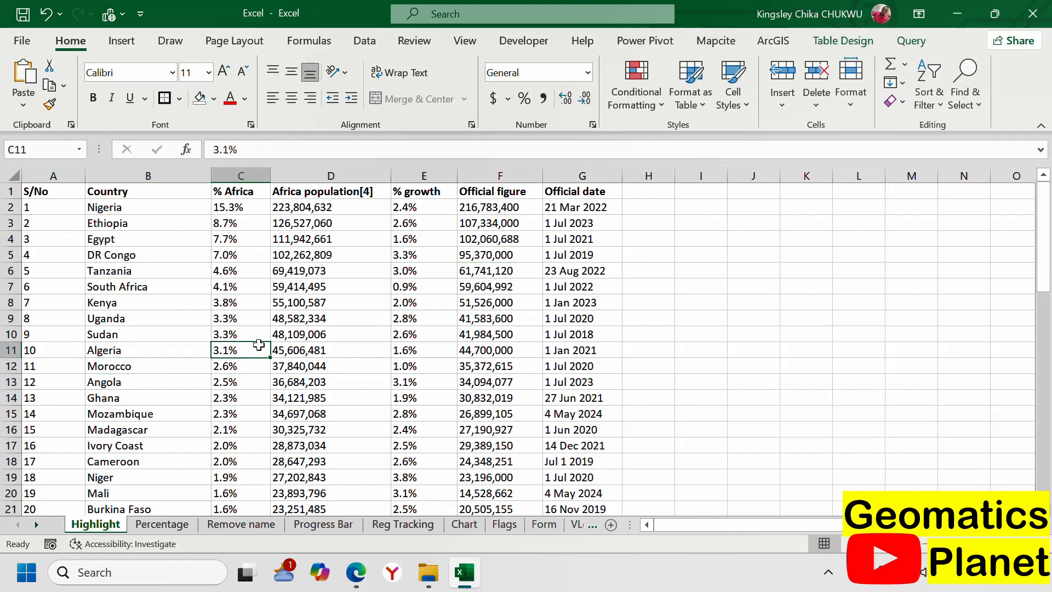
pyautogui.click(301, 339)
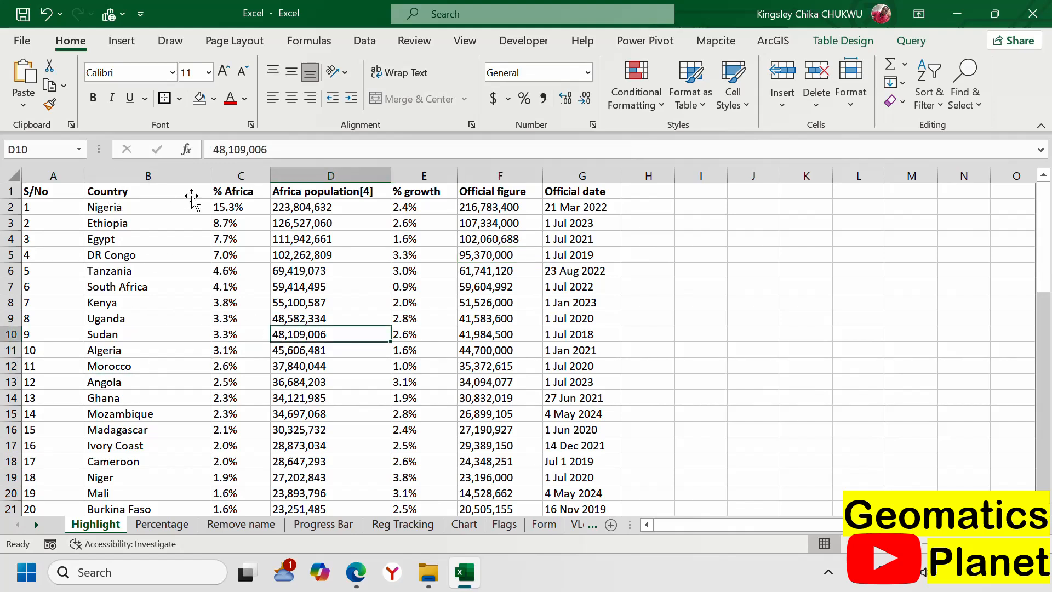
pyautogui.click(292, 226)
pyautogui.click(500, 295)
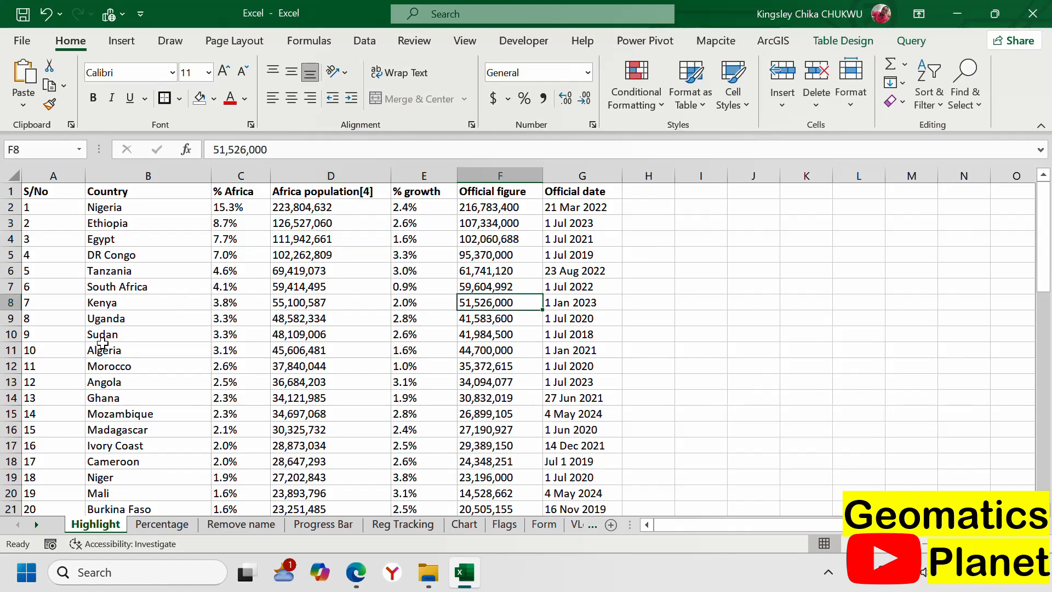
pyautogui.scroll(-10, 102, 342)
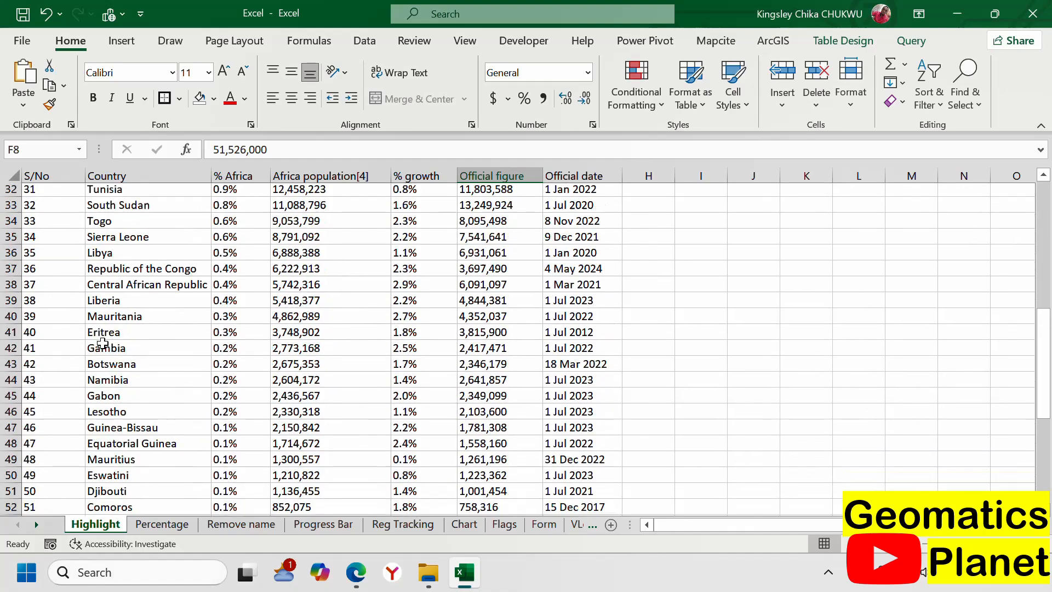
pyautogui.scroll(-10, 102, 343)
pyautogui.scroll(8, 470, 395)
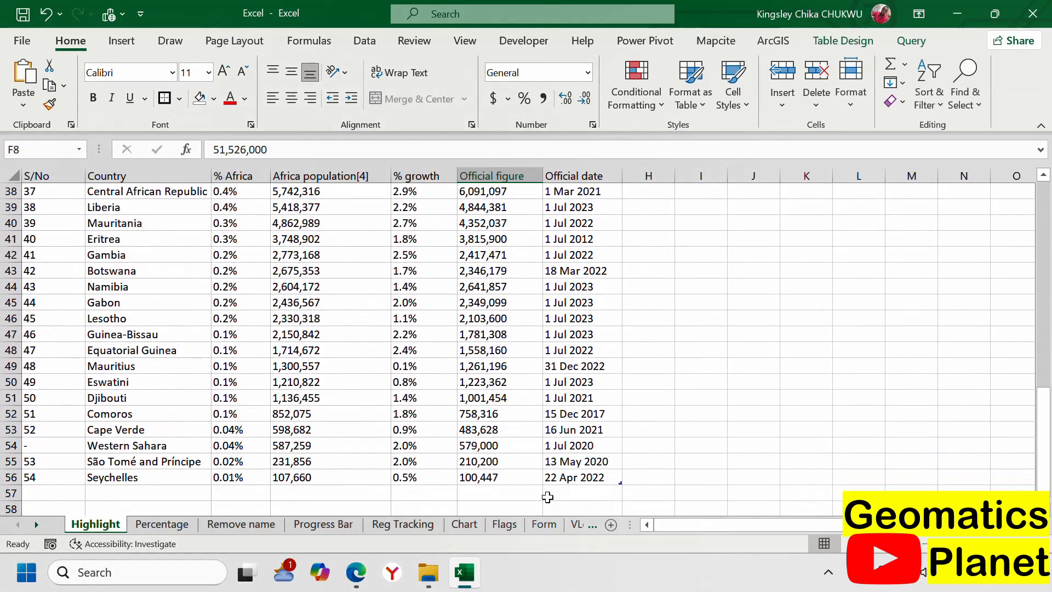
pyautogui.scroll(12, 314, 365)
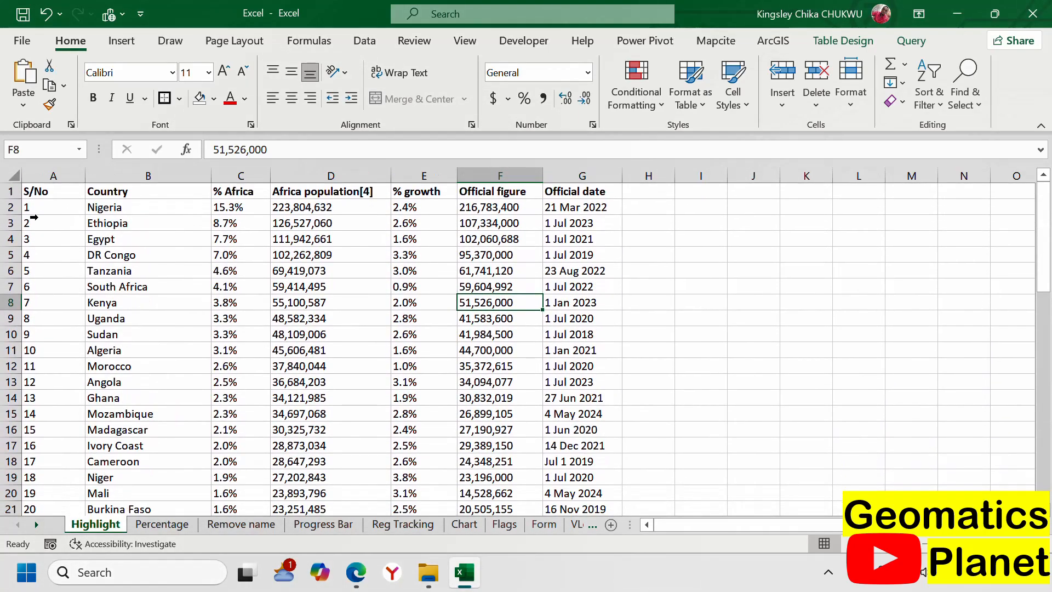
# - Create a formula-based conditional formatting rule for the whole table A1:G56, using =CELL("address",A1)=CELL("address")
pyautogui.click(55, 191)
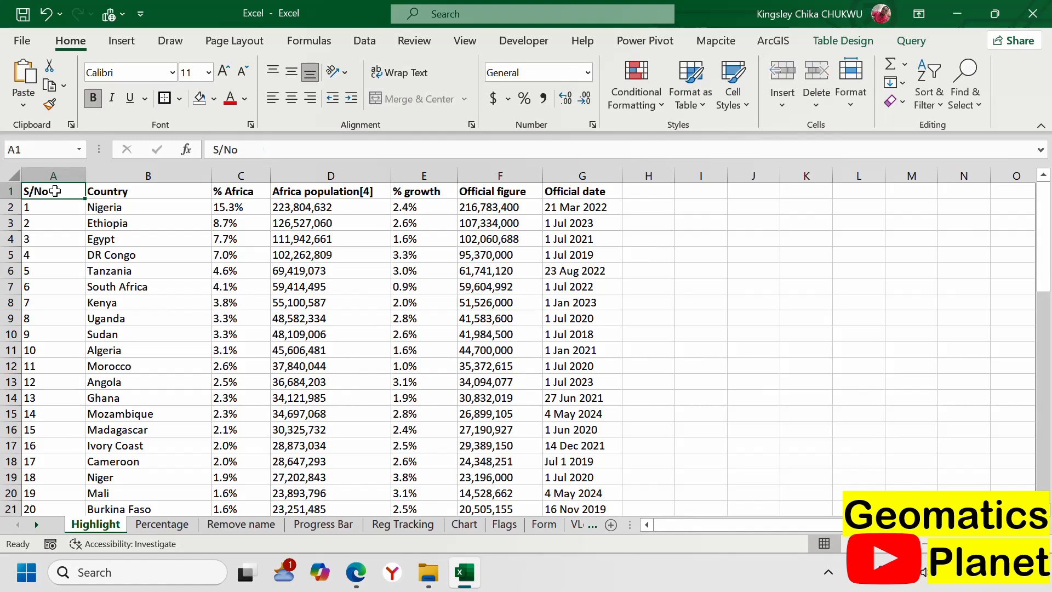
pyautogui.moveTo(56, 191); pyautogui.dragTo(563, 481)
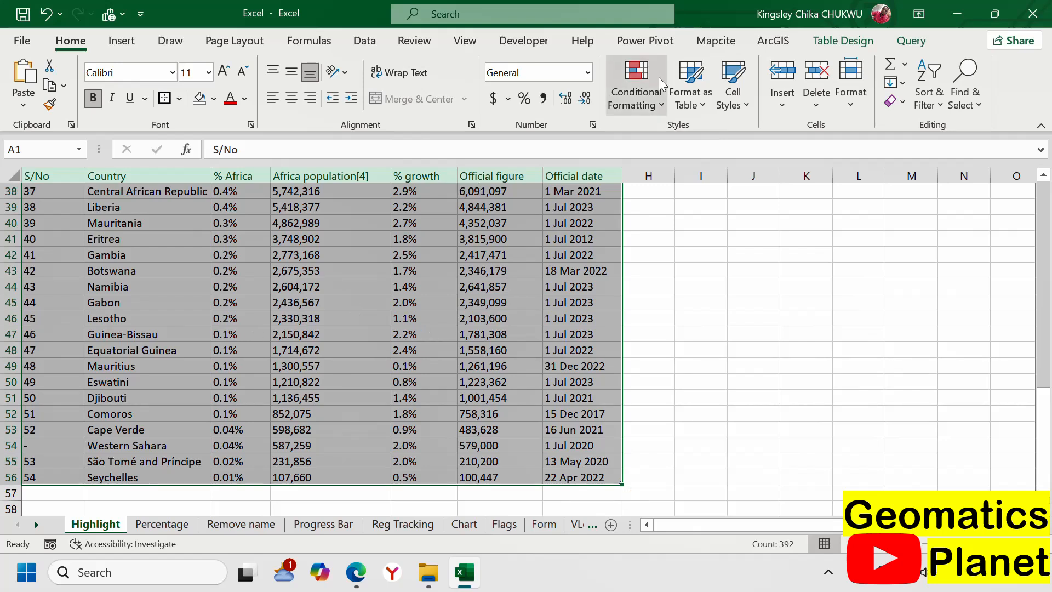
pyautogui.click(662, 96)
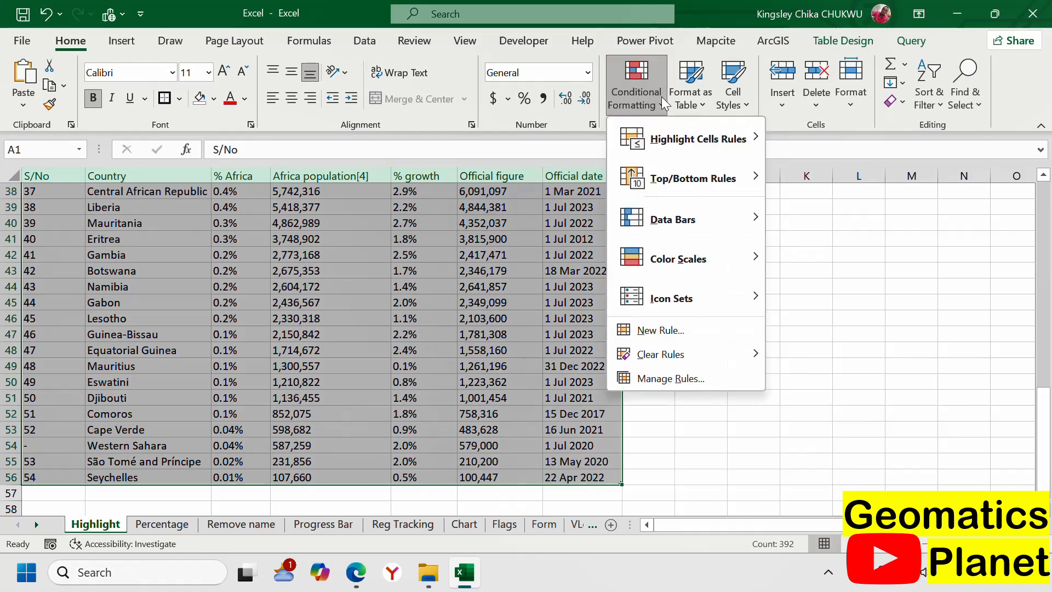
pyautogui.click(686, 331)
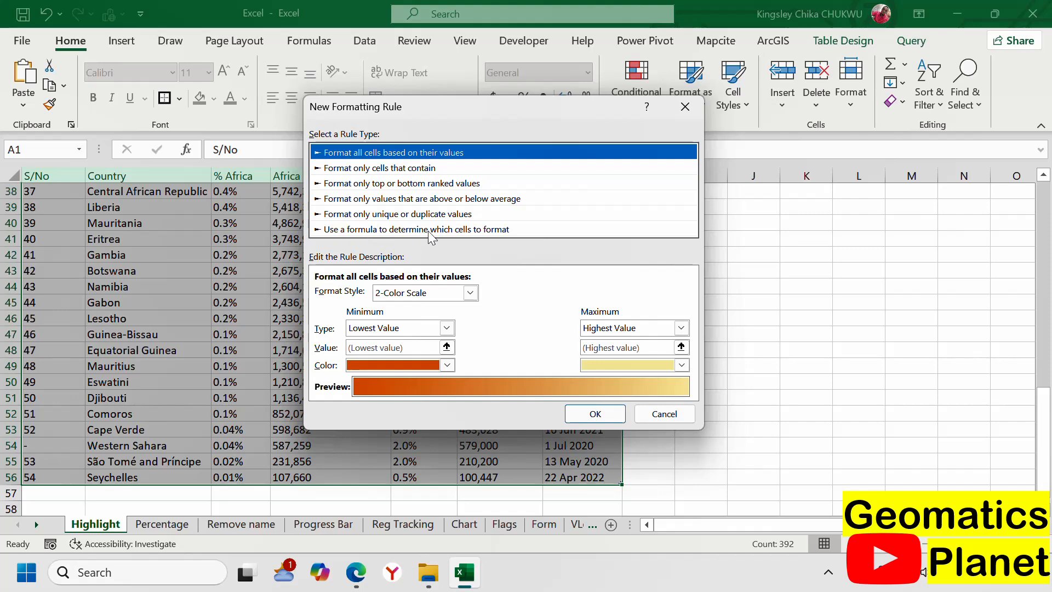
pyautogui.click(485, 230)
pyautogui.click(373, 295)
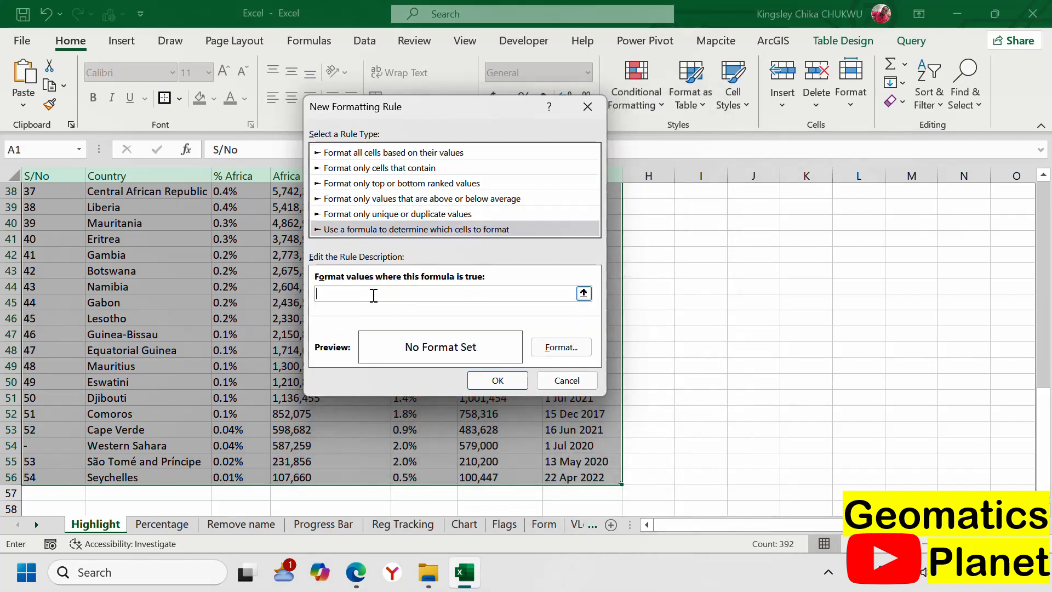
pyautogui.write('=CELL("address",A1)=CELL("address")')
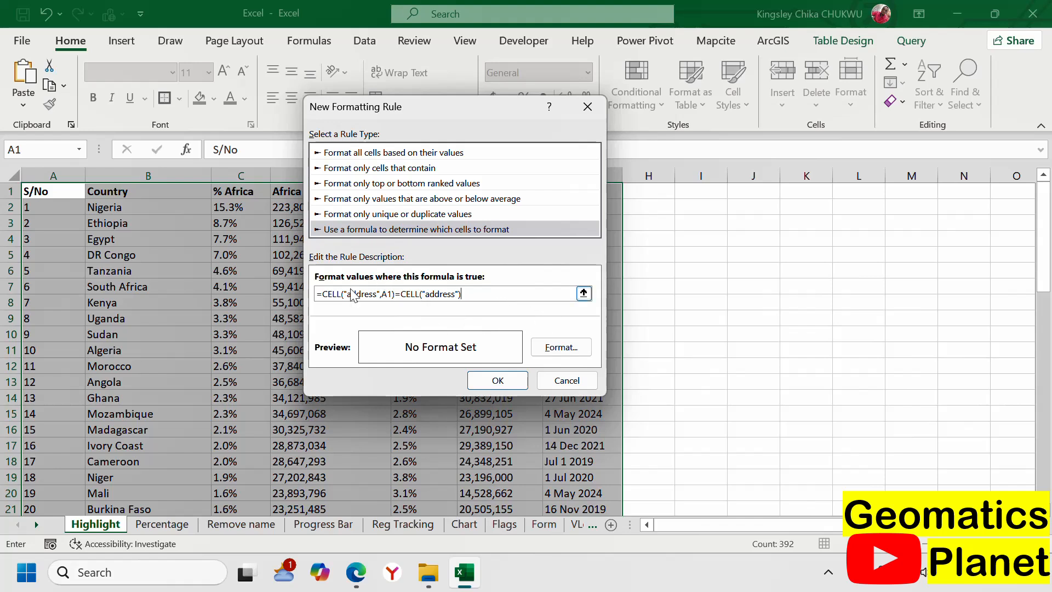
# - Open the rule's cell format settings, review the number, font and border options, and bring up the fill colors
pyautogui.click(568, 350)
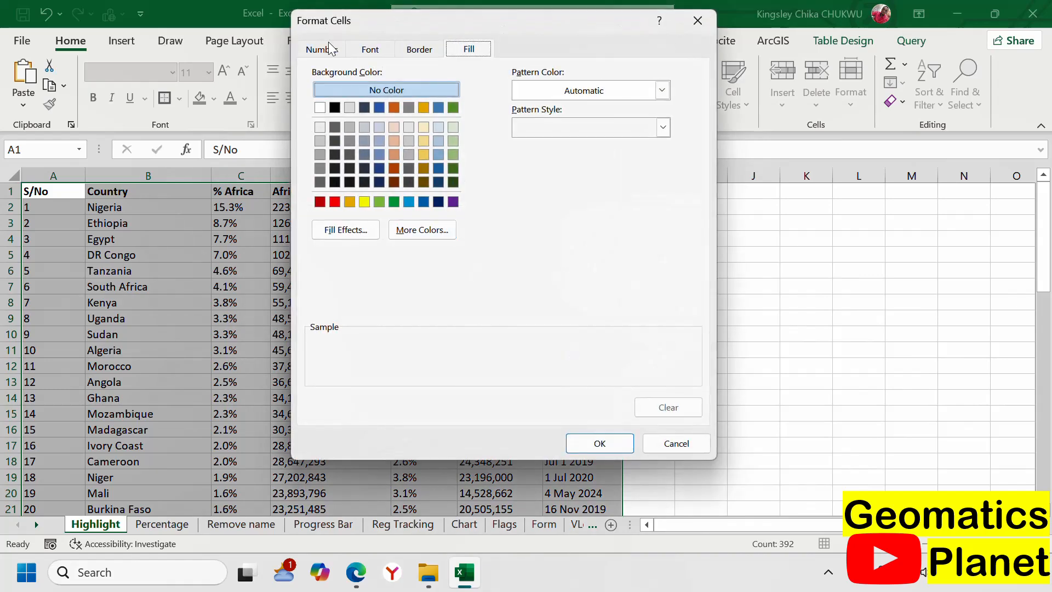
pyautogui.click(331, 50)
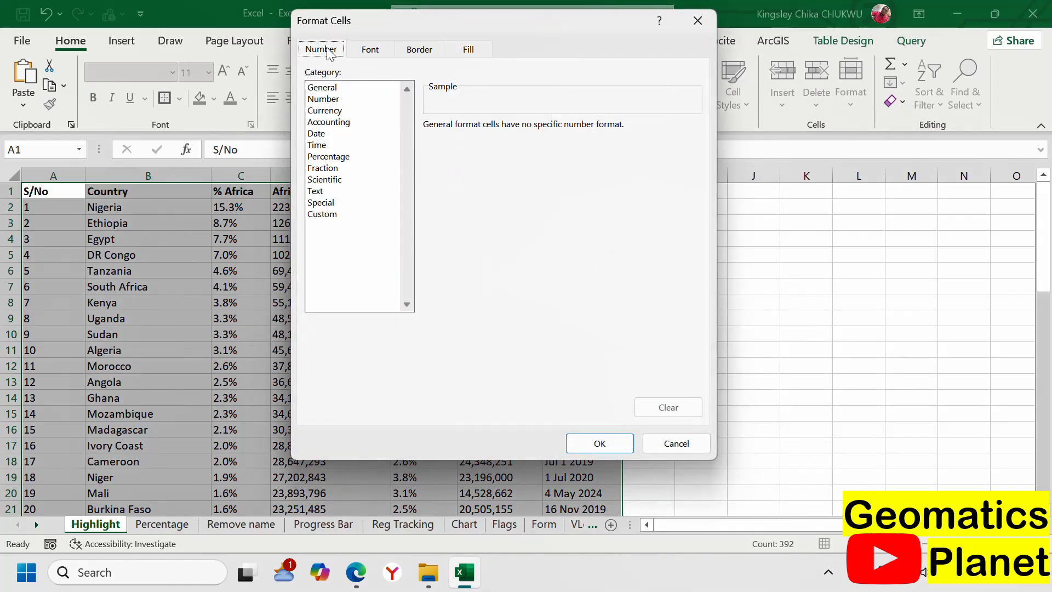
pyautogui.click(371, 51)
pyautogui.click(406, 51)
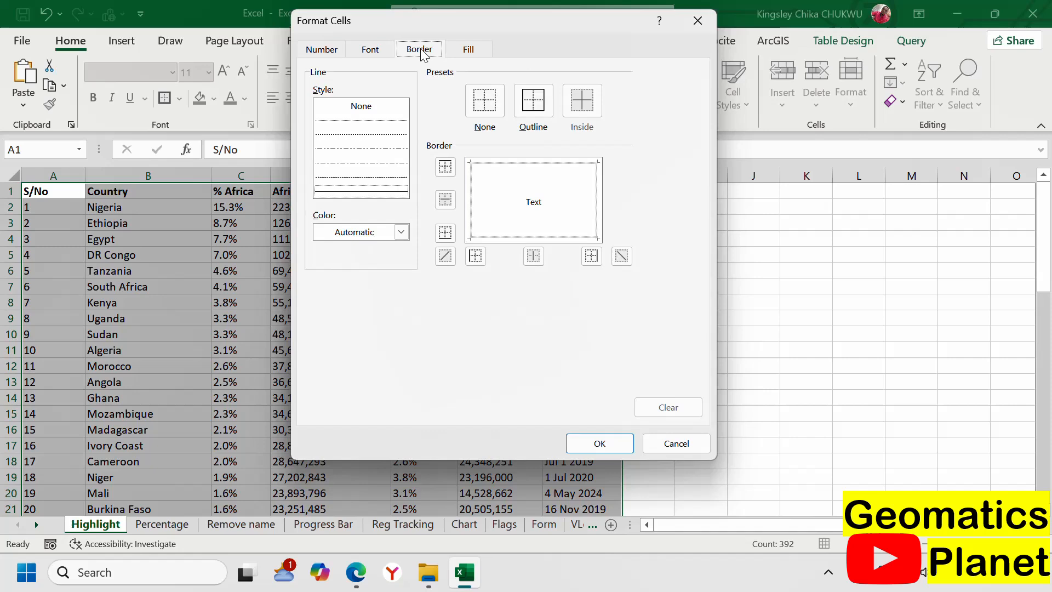
pyautogui.click(466, 49)
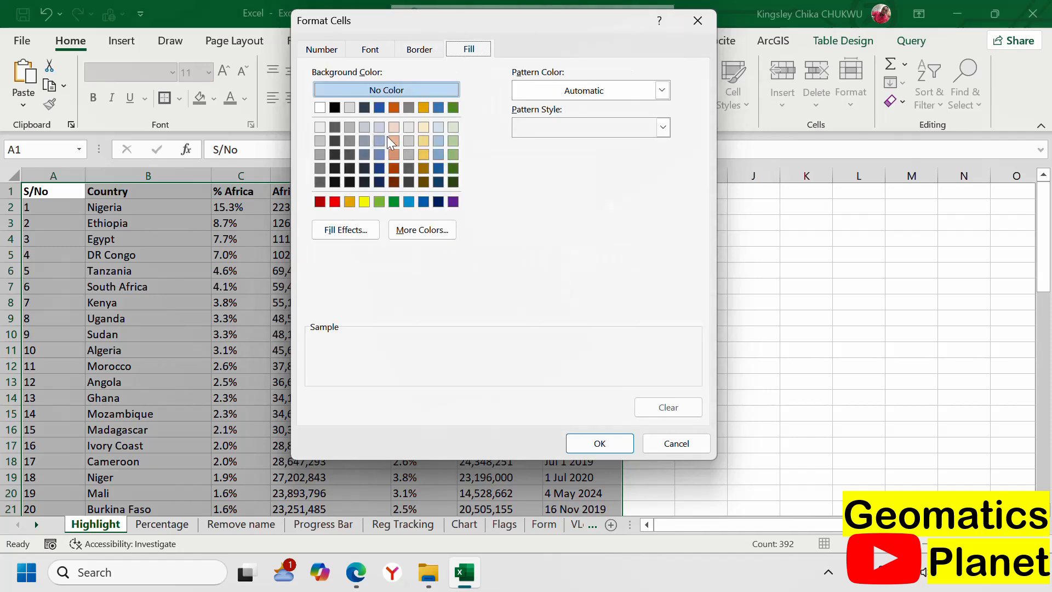
# - Try yellow, orange, green, dark red and red as the rule's fill color
pyautogui.click(364, 201)
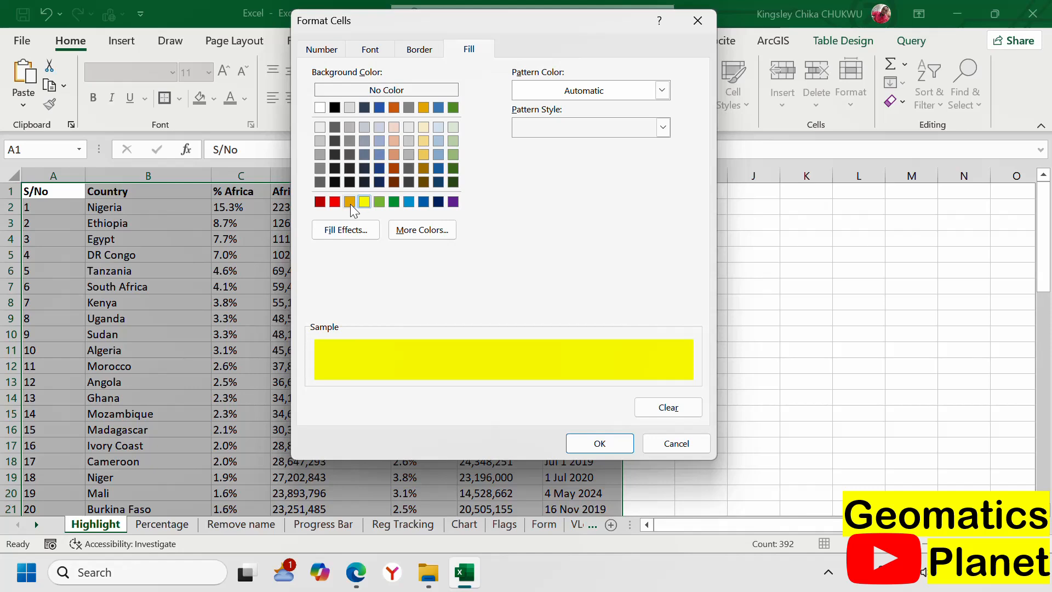
pyautogui.click(350, 203)
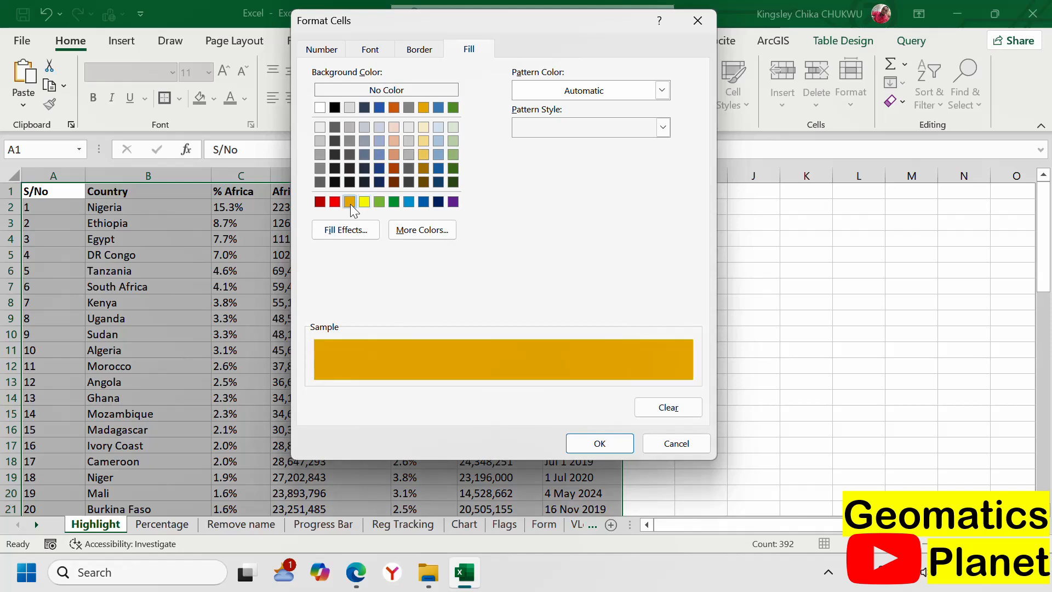
pyautogui.click(391, 206)
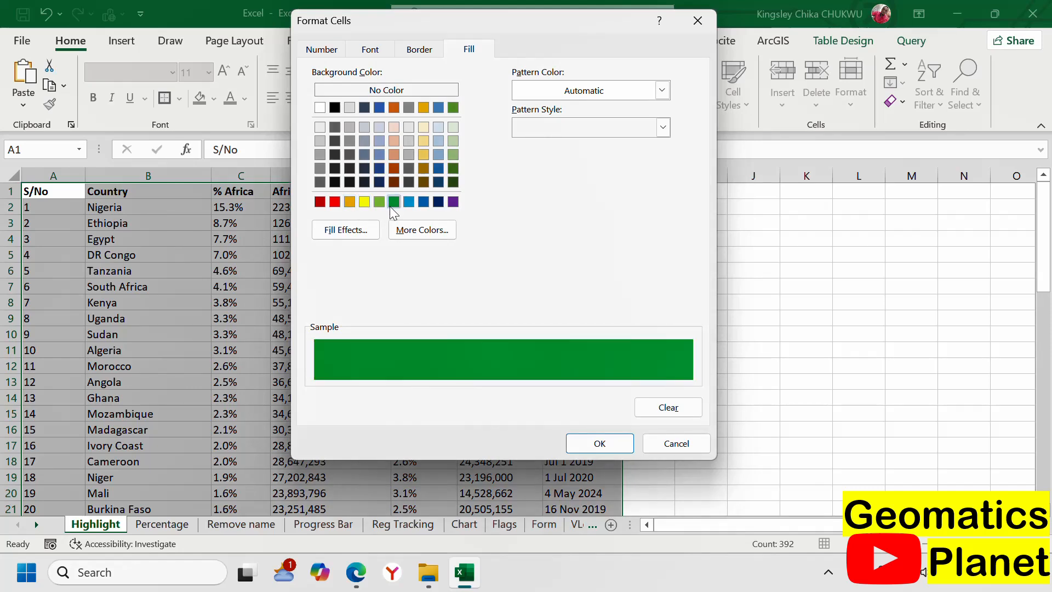
pyautogui.click(320, 203)
pyautogui.click(335, 203)
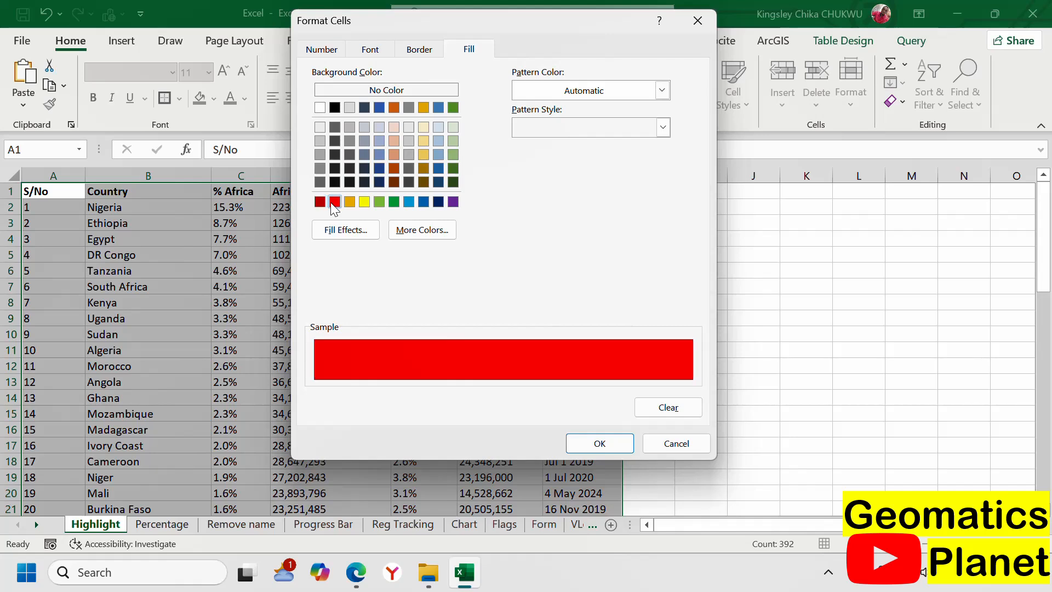
# - Set the rule's fill color to orange and apply the conditional formatting rule to the table
pyautogui.click(350, 202)
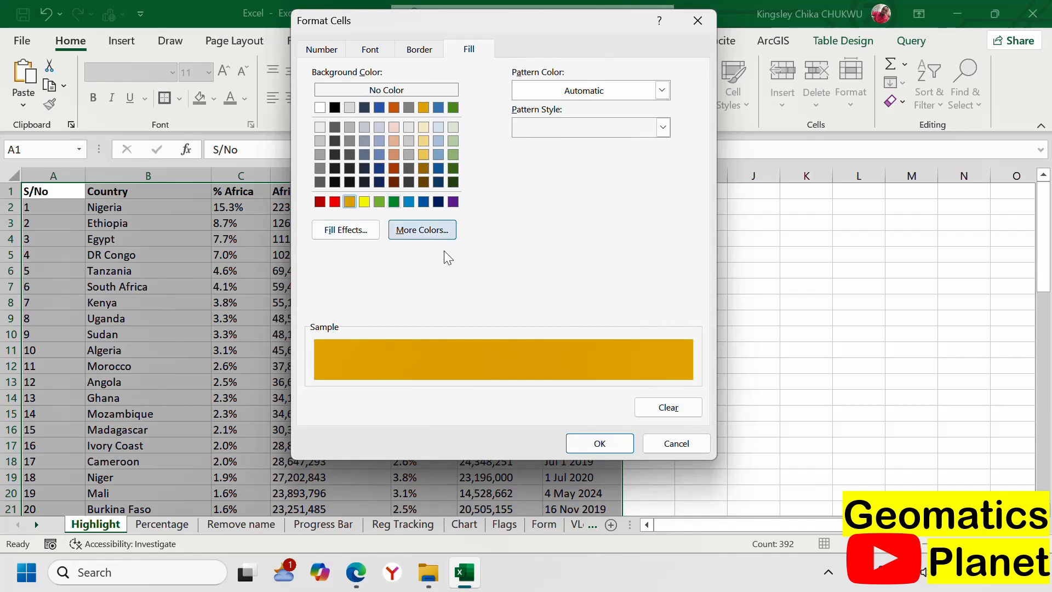
pyautogui.click(593, 444)
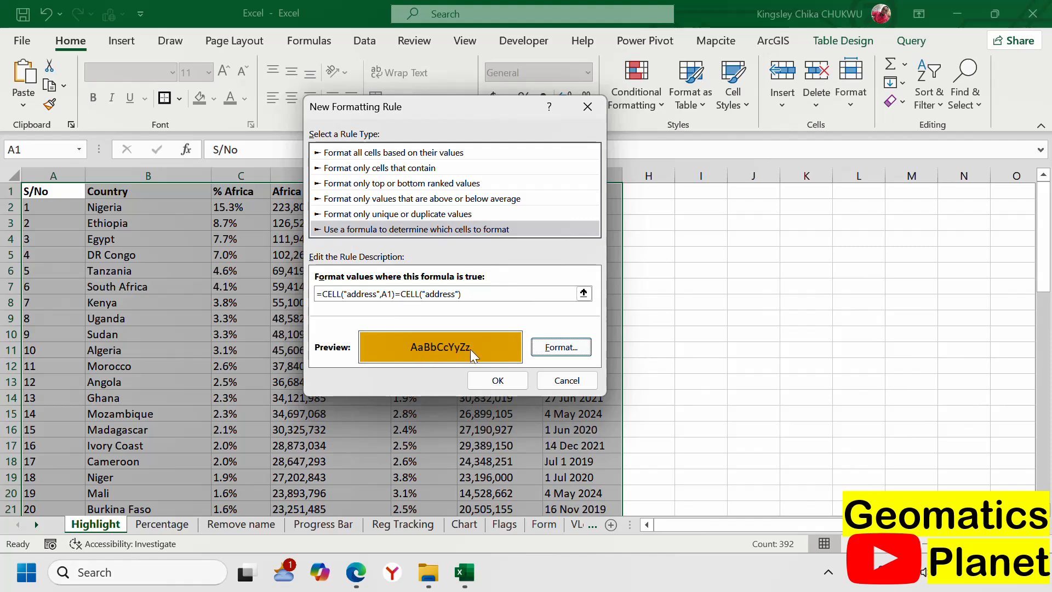
pyautogui.click(492, 380)
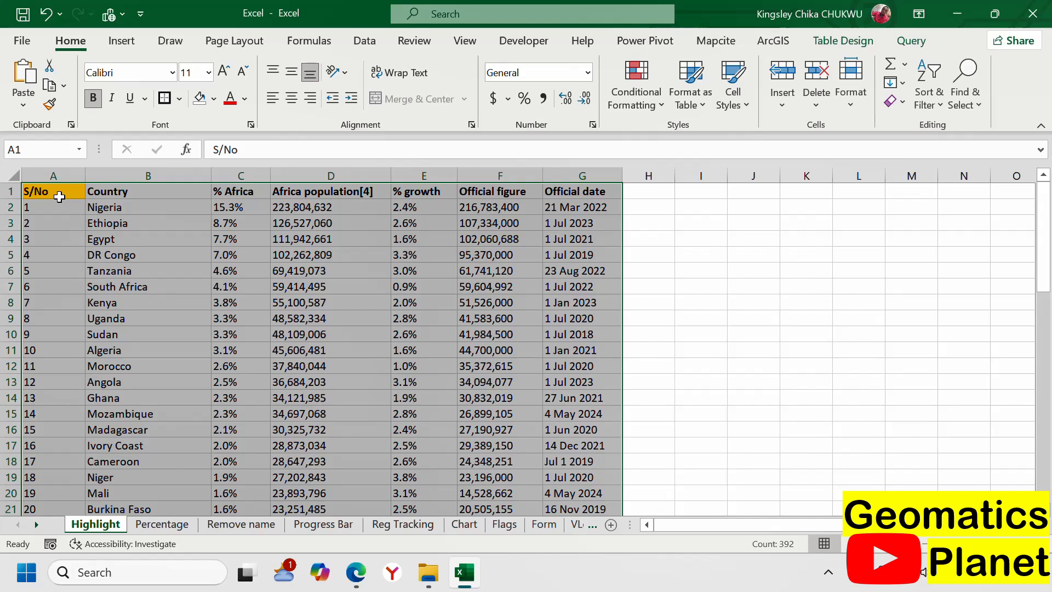
# - Open the Highlight sheet's VBA code and choose the Worksheet object to work in its SelectionChange procedure
pyautogui.rightClick(94, 524)
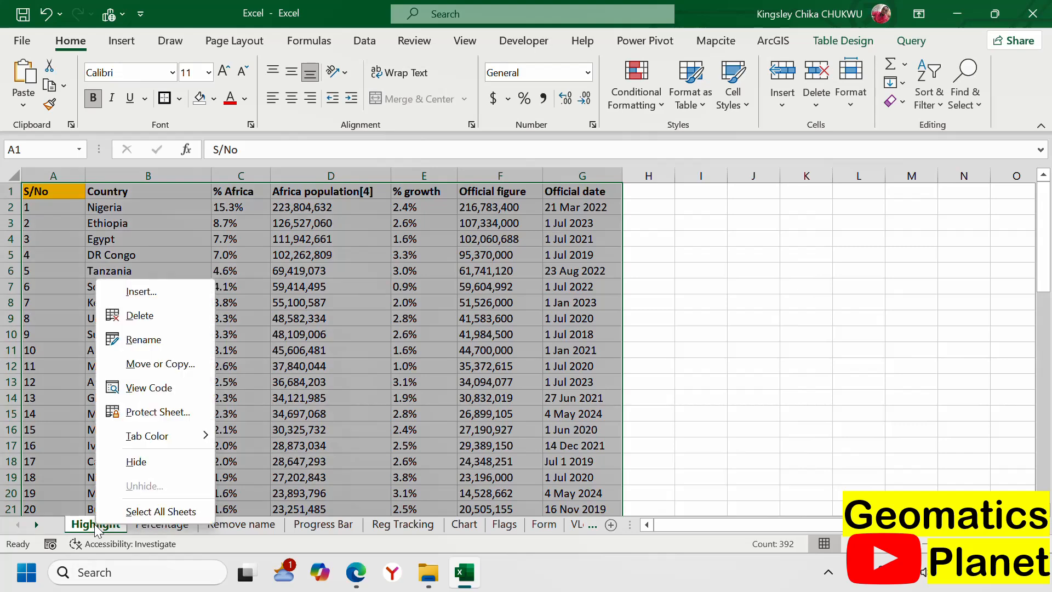
pyautogui.click(139, 395)
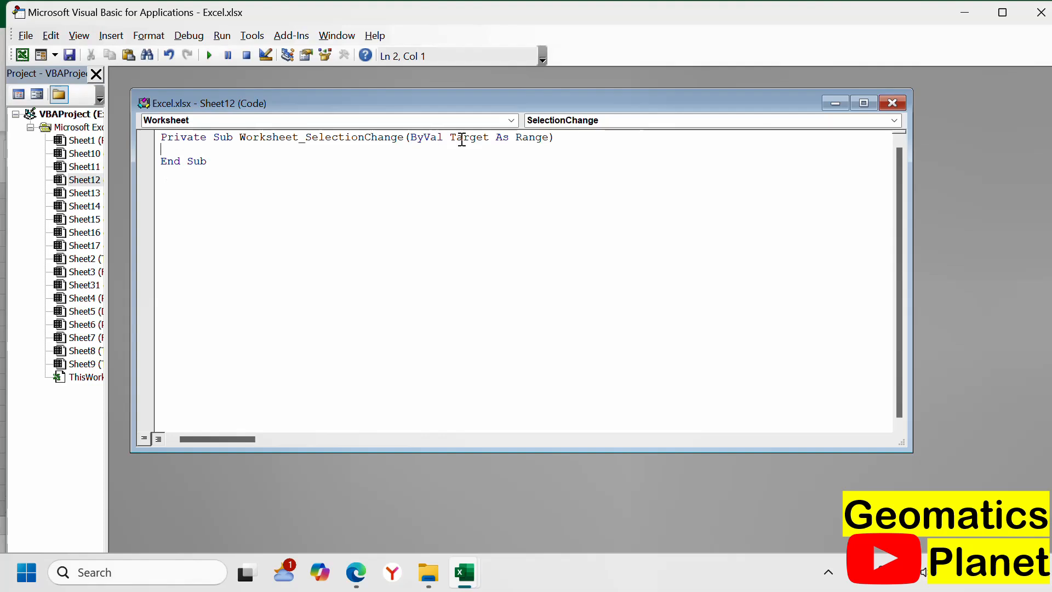
pyautogui.click(510, 120)
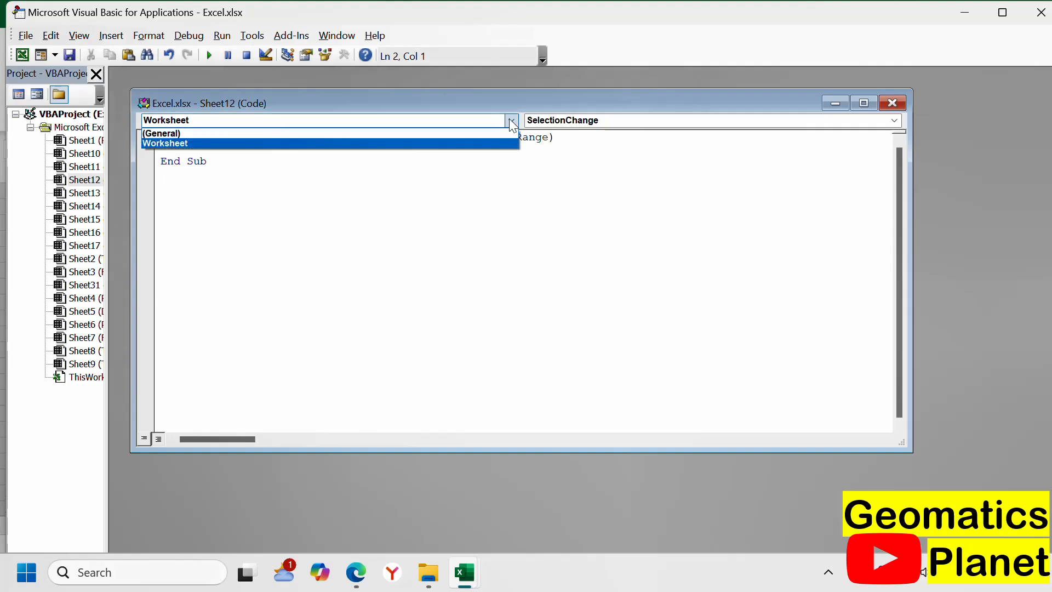
pyautogui.click(175, 133)
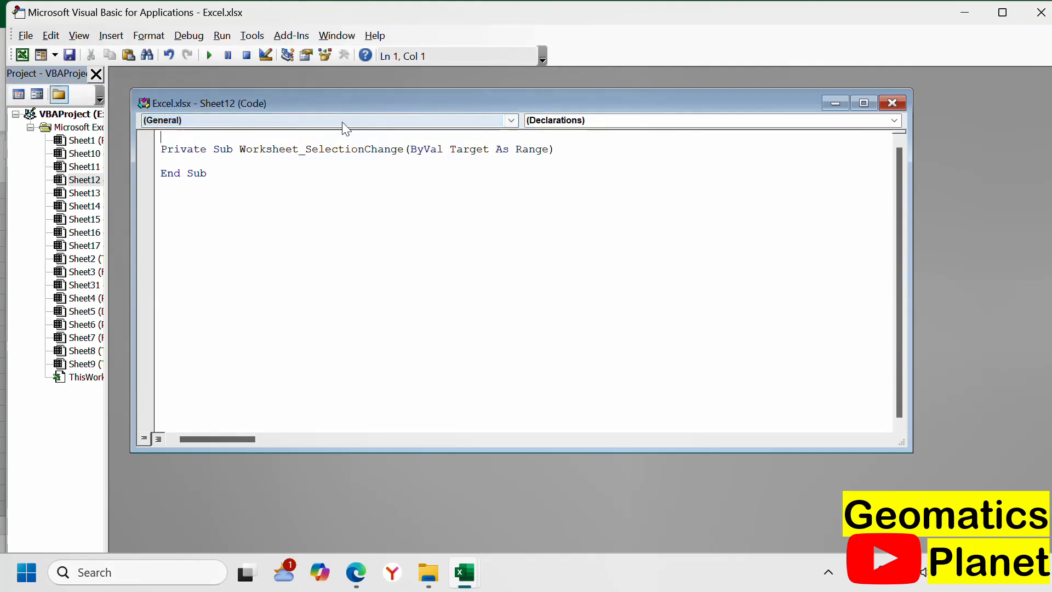
pyautogui.click(511, 121)
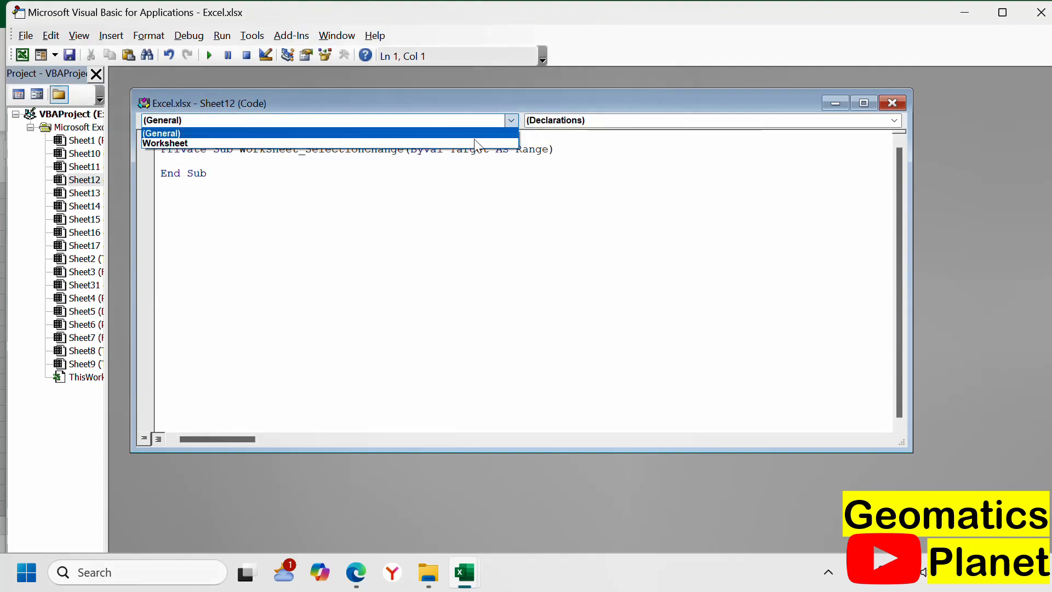
pyautogui.click(340, 142)
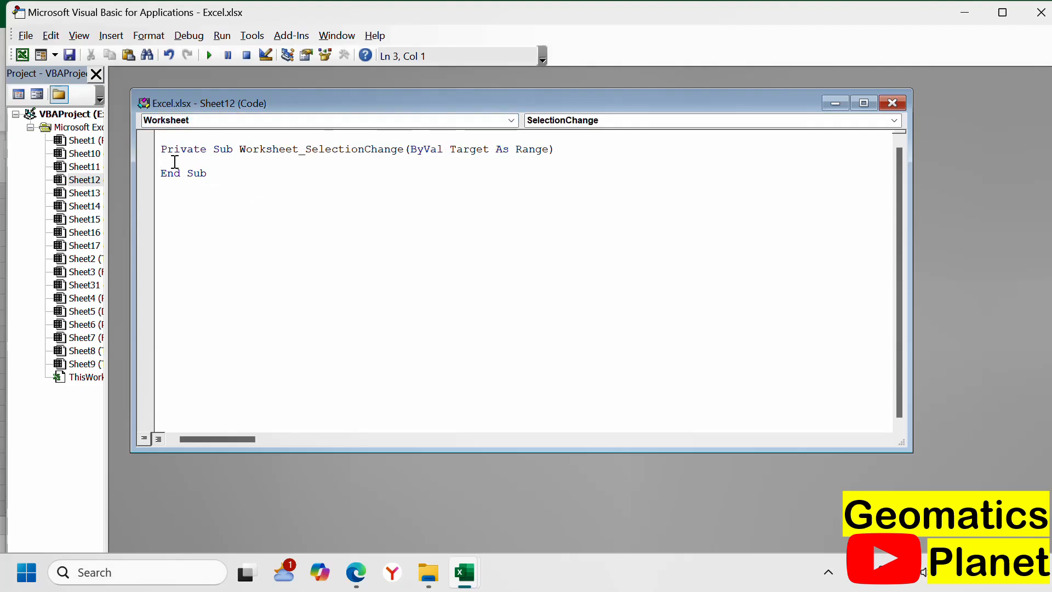
# - Add target.Calculate to the Worksheet_SelectionChange procedure, then close the code window and the VBA editor
pyautogui.write('target.ca')
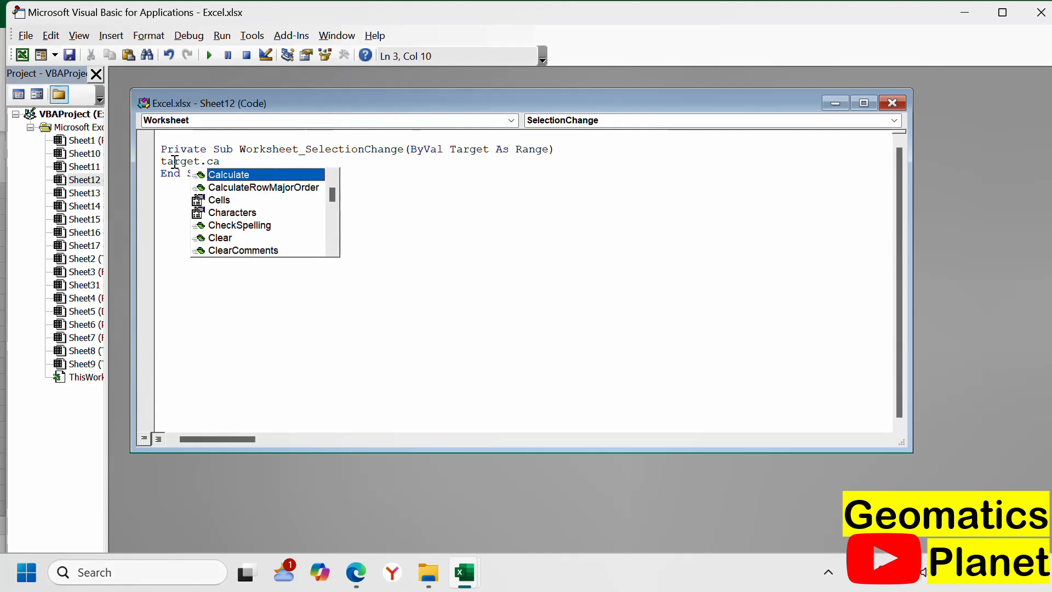
pyautogui.doubleClick(228, 177)
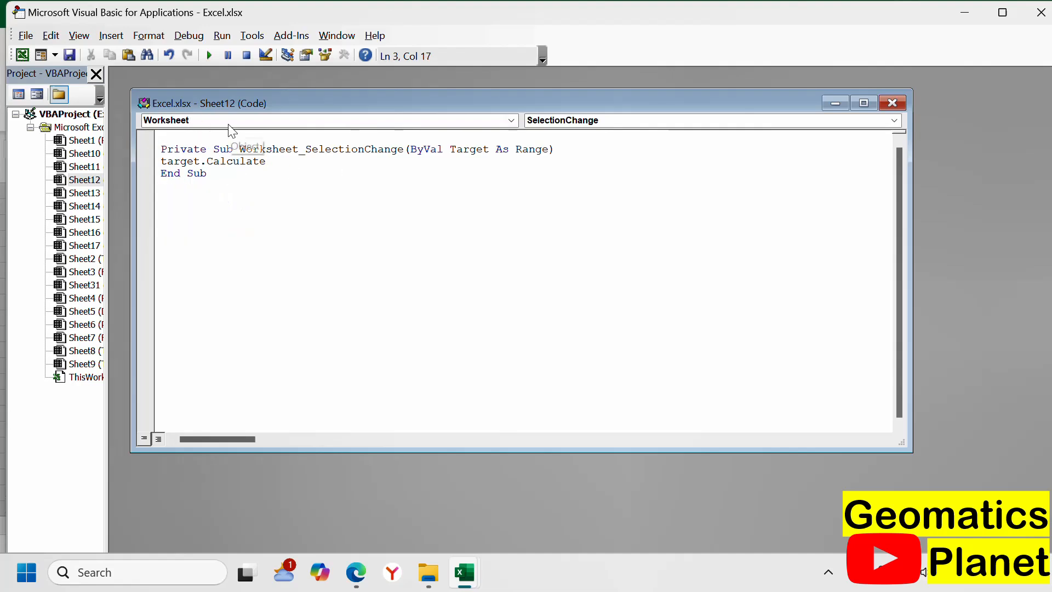
pyautogui.click(892, 103)
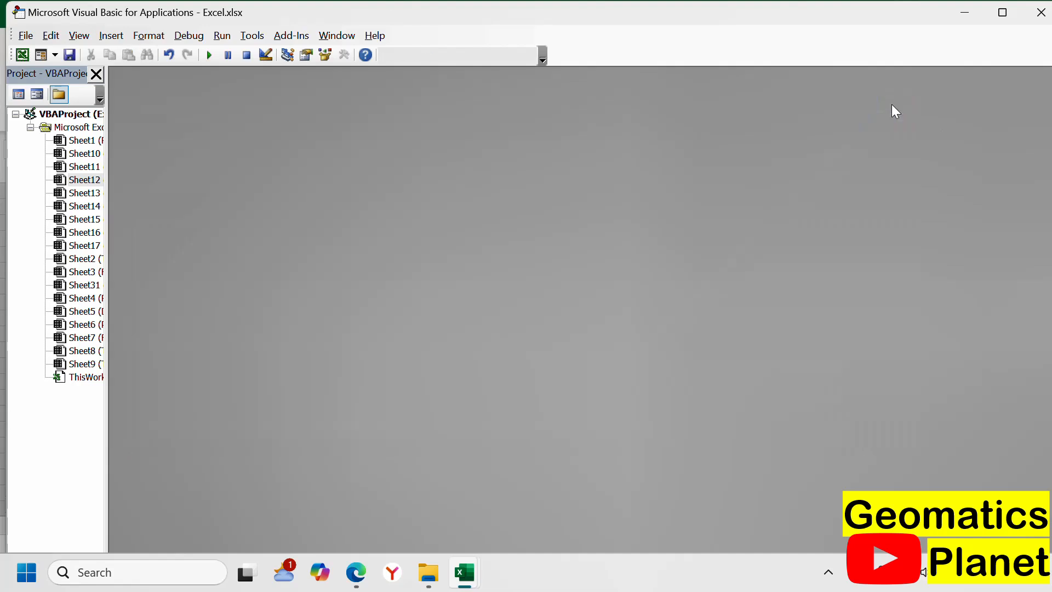
pyautogui.click(1041, 12)
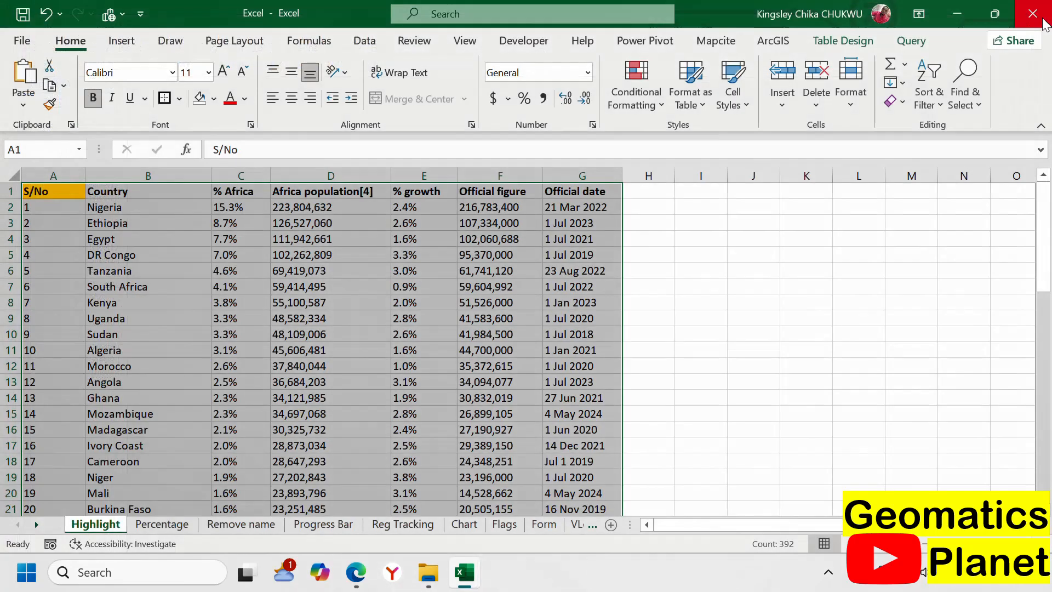
# - Test the active-cell highlight by selecting several single cells and two multi-cell ranges in the population table
pyautogui.scroll(-1, 266, 360)
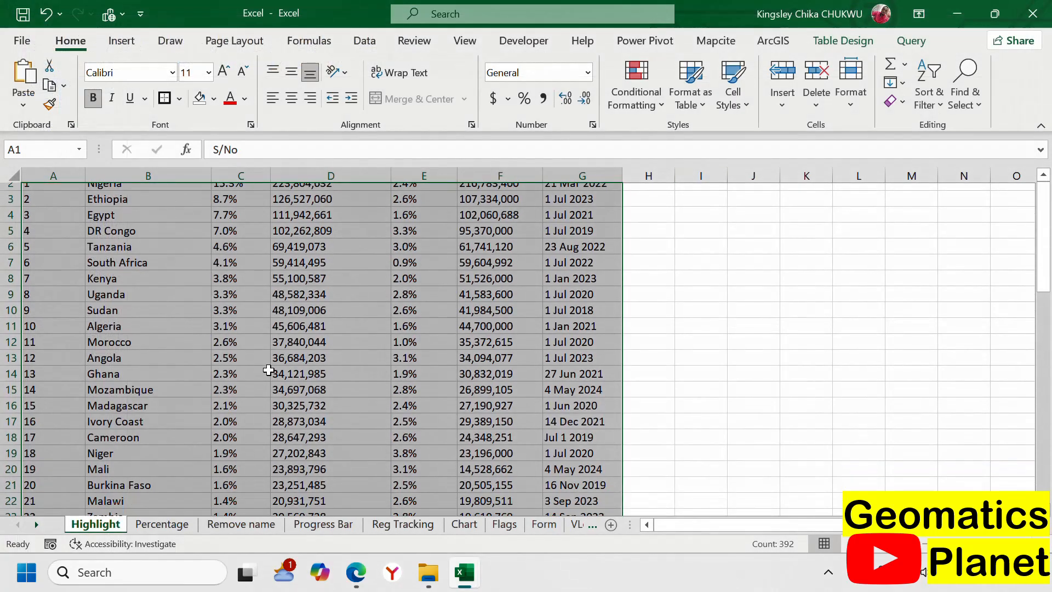
pyautogui.click(213, 363)
pyautogui.click(330, 346)
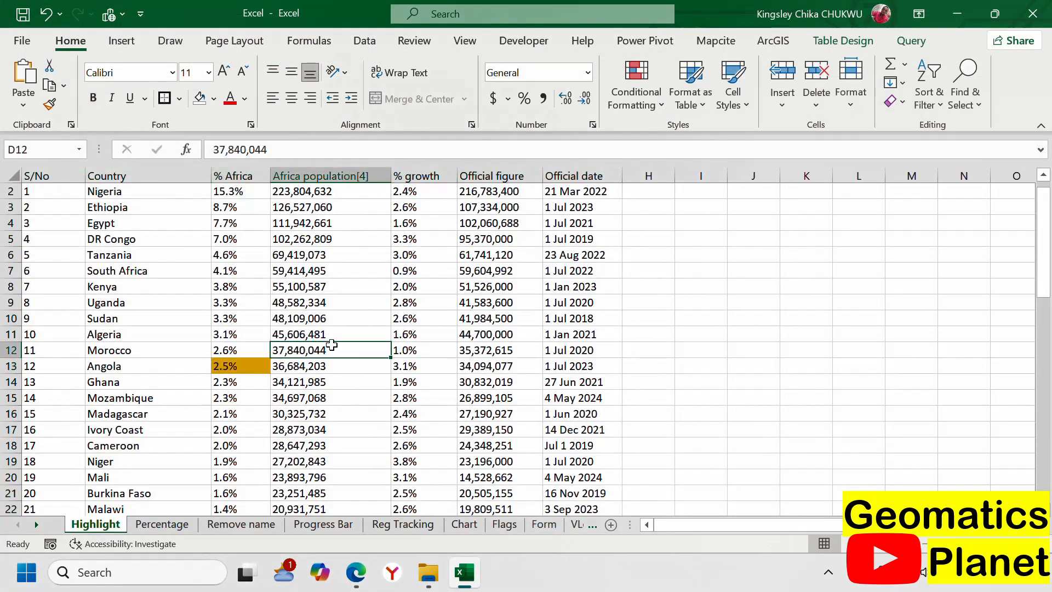
pyautogui.click(460, 320)
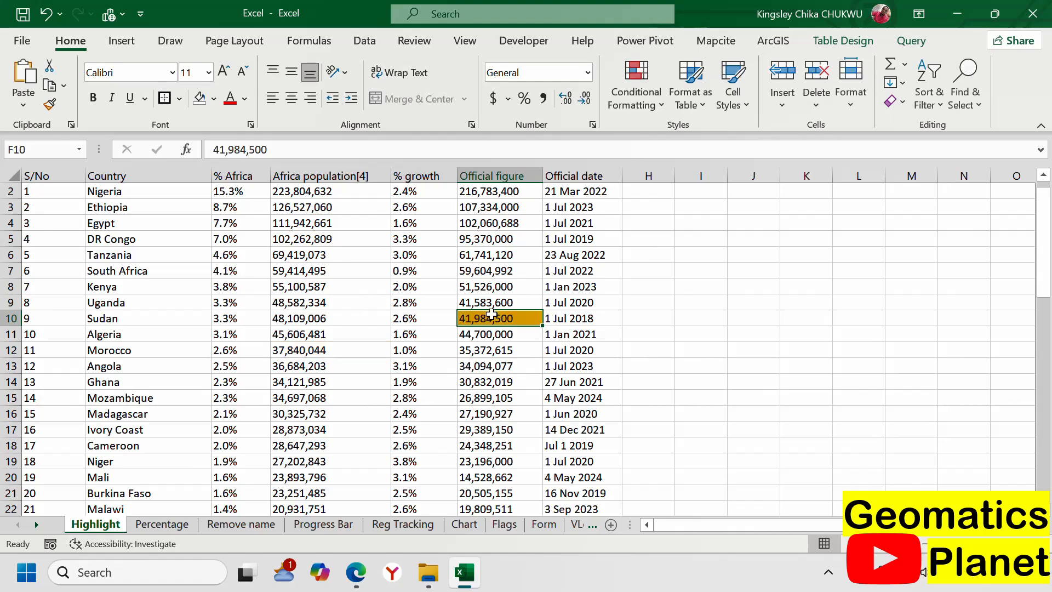
pyautogui.moveTo(201, 296); pyautogui.dragTo(277, 335)
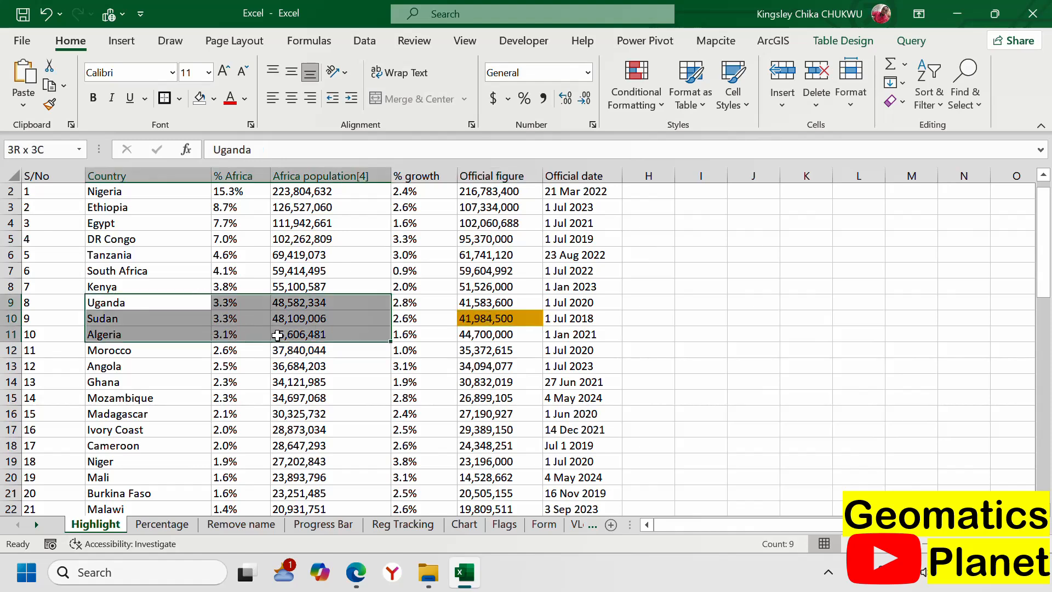
pyautogui.click(168, 378)
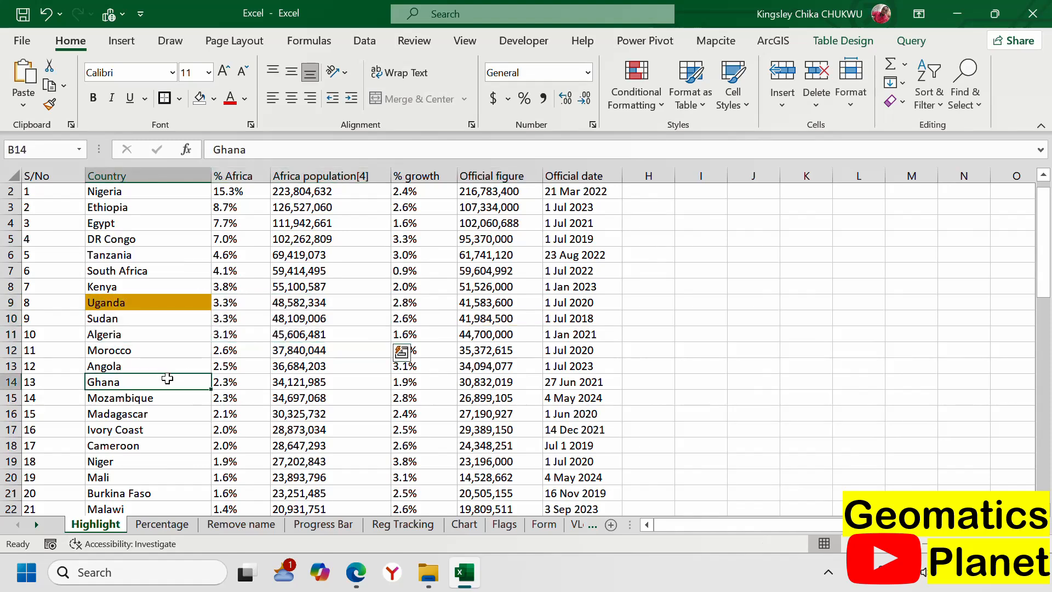
pyautogui.click(308, 347)
pyautogui.moveTo(153, 242); pyautogui.dragTo(271, 333)
pyautogui.click(226, 396)
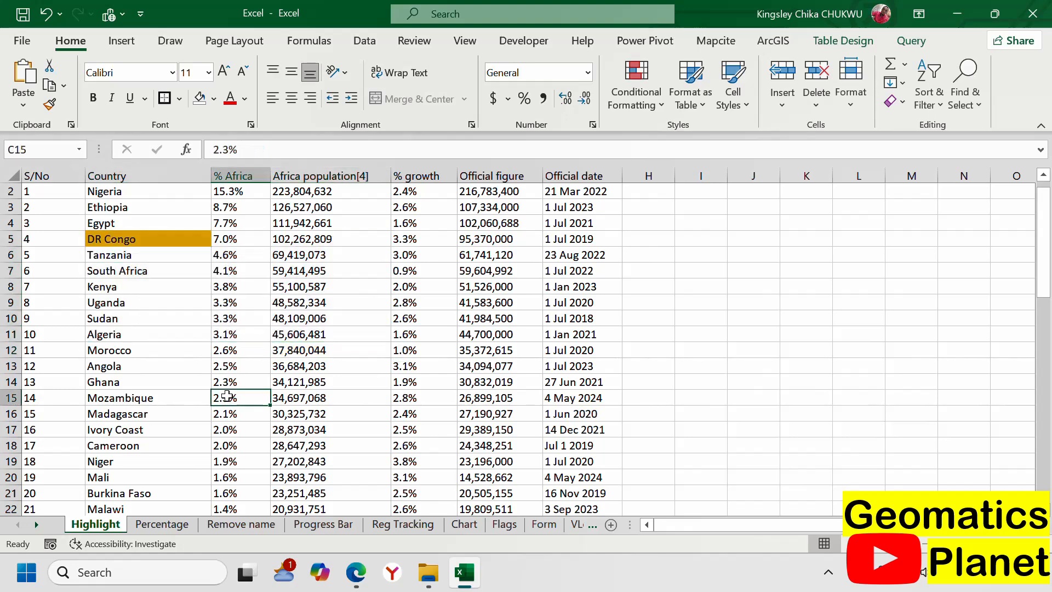
# - Select the Morocco cell and move the active cell along its row to the Official figure column
pyautogui.click(126, 355)
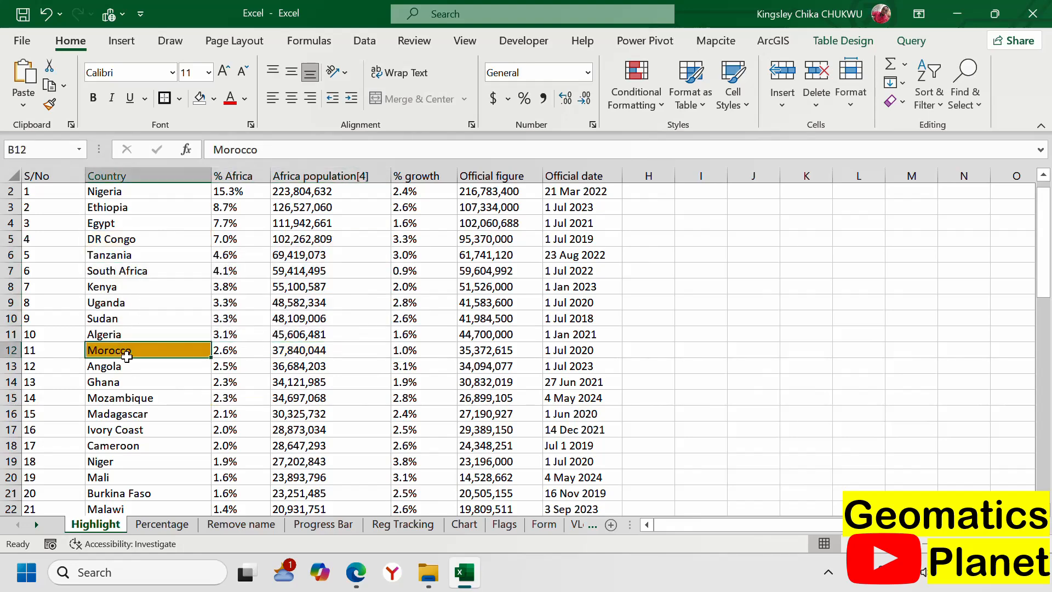
pyautogui.press('Right')
pyautogui.press('Right')
pyautogui.press('Right')
pyautogui.press('Right')
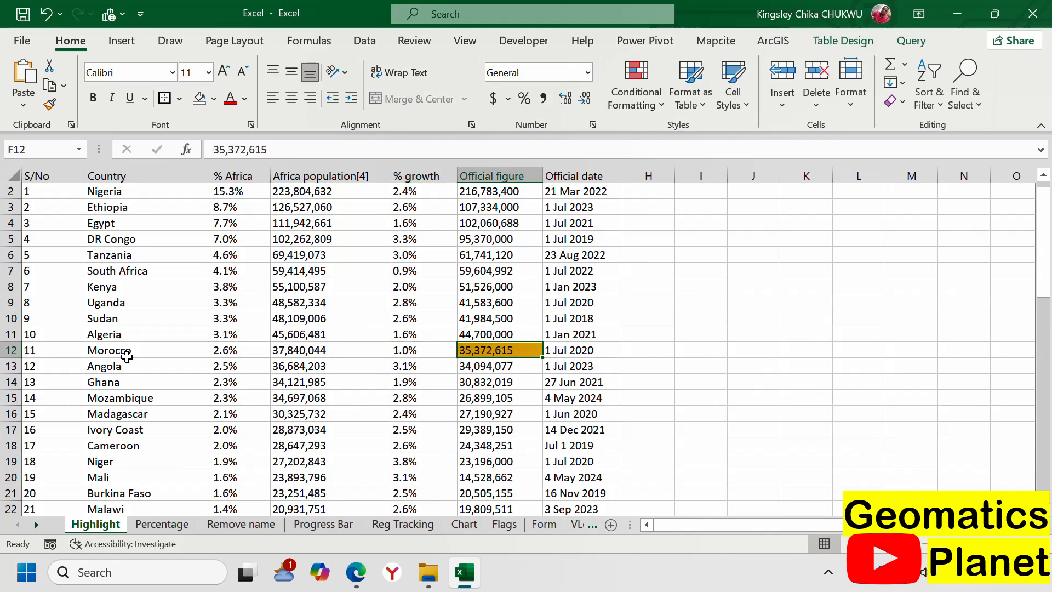
# - Check the highlight on other rows, selecting Tanzania, Uganda's percentage, Ethiopia, South Africa's population and DR Congo
pyautogui.click(5, 286)
pyautogui.click(114, 252)
pyautogui.click(222, 302)
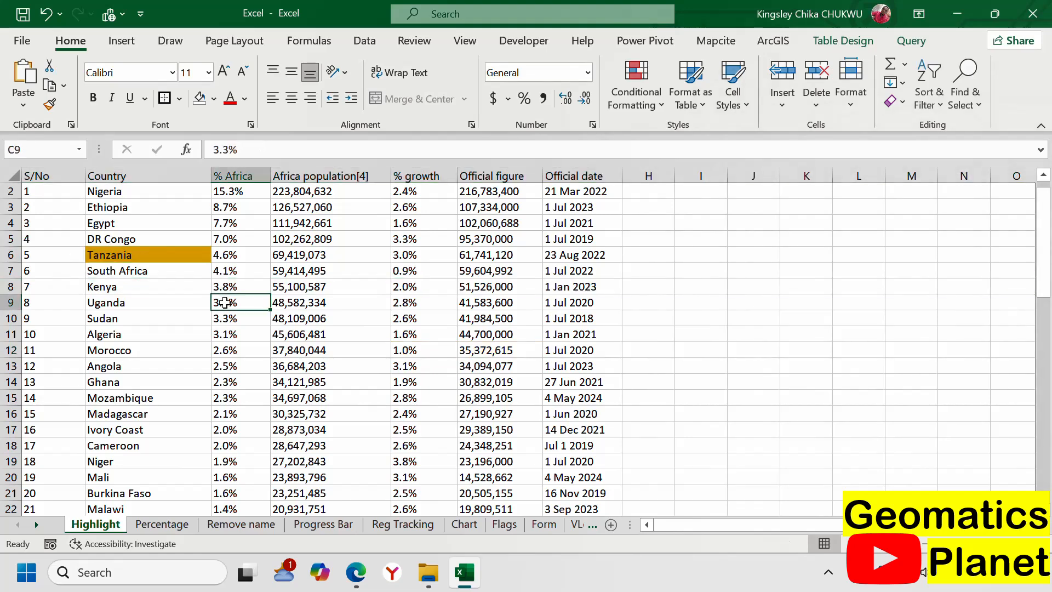
pyautogui.scroll(1, 145, 317)
pyautogui.click(114, 220)
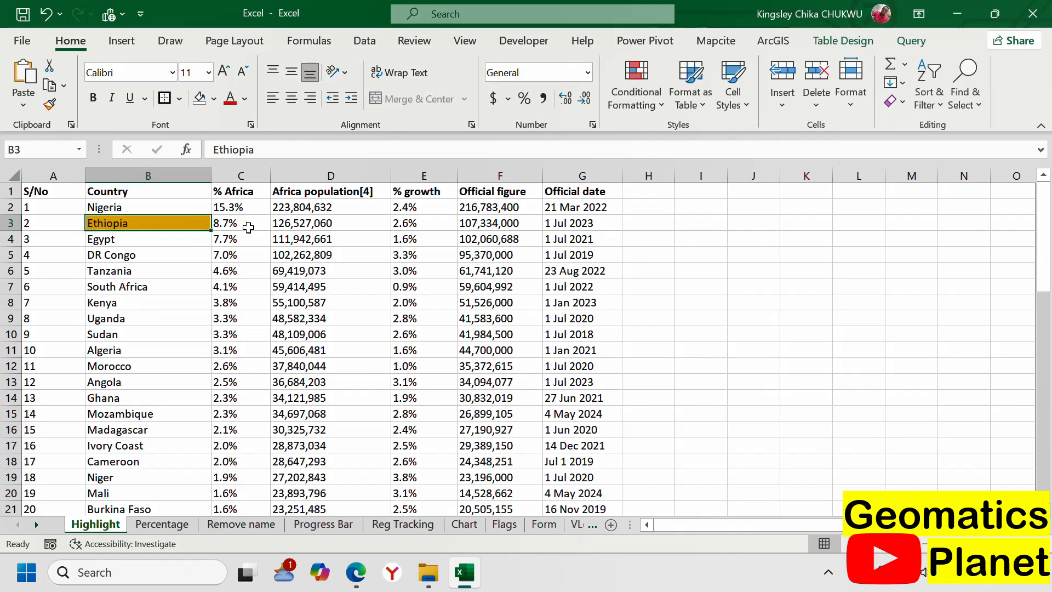
pyautogui.click(381, 290)
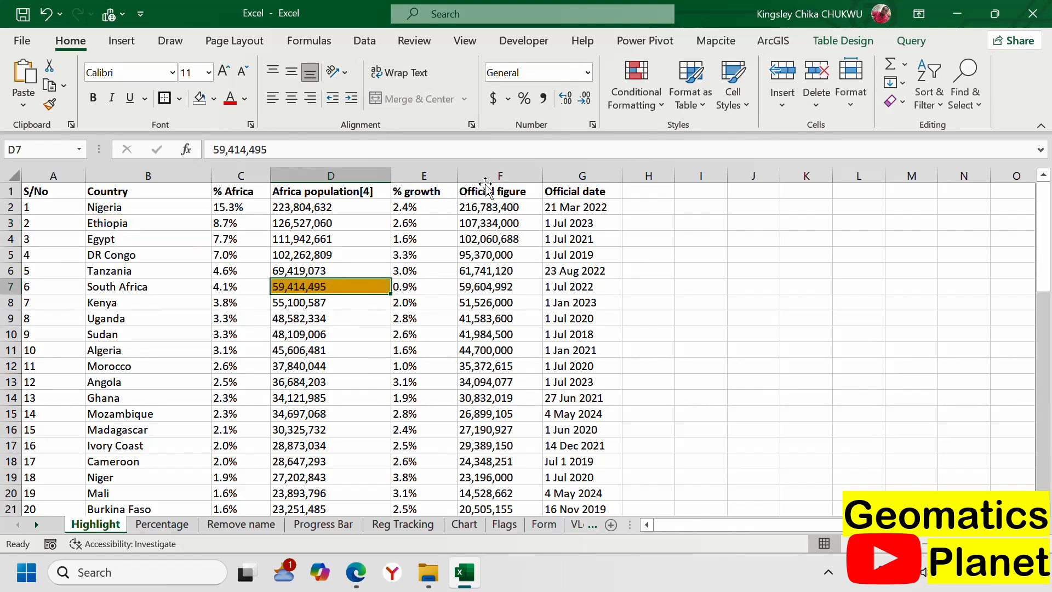
pyautogui.click(97, 255)
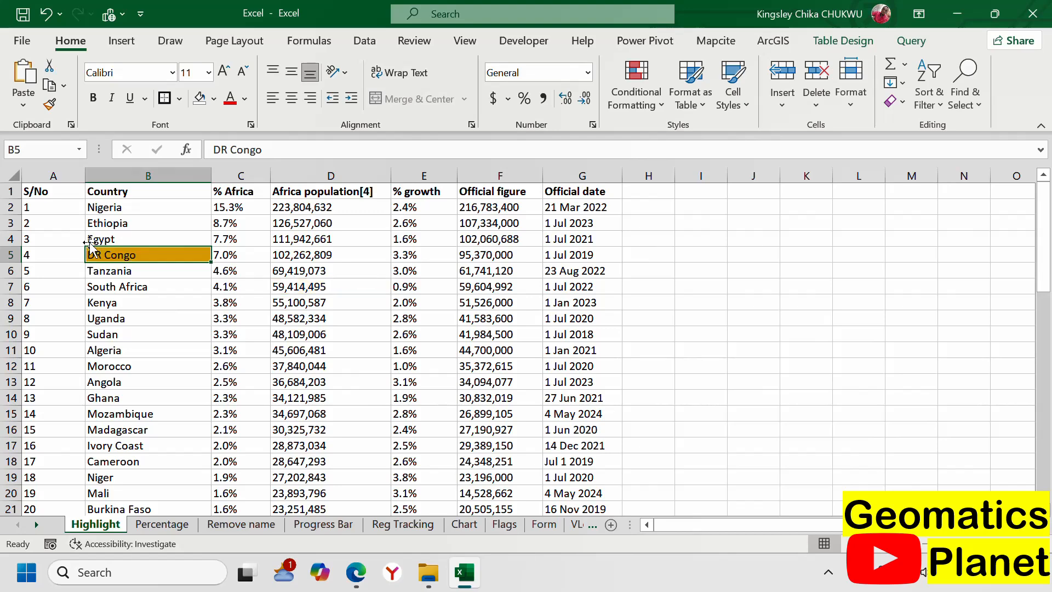
# - Edit the table's conditional formatting rule to use a green fill, apply it, and test it on cells in the Algeria row
pyautogui.click(619, 109)
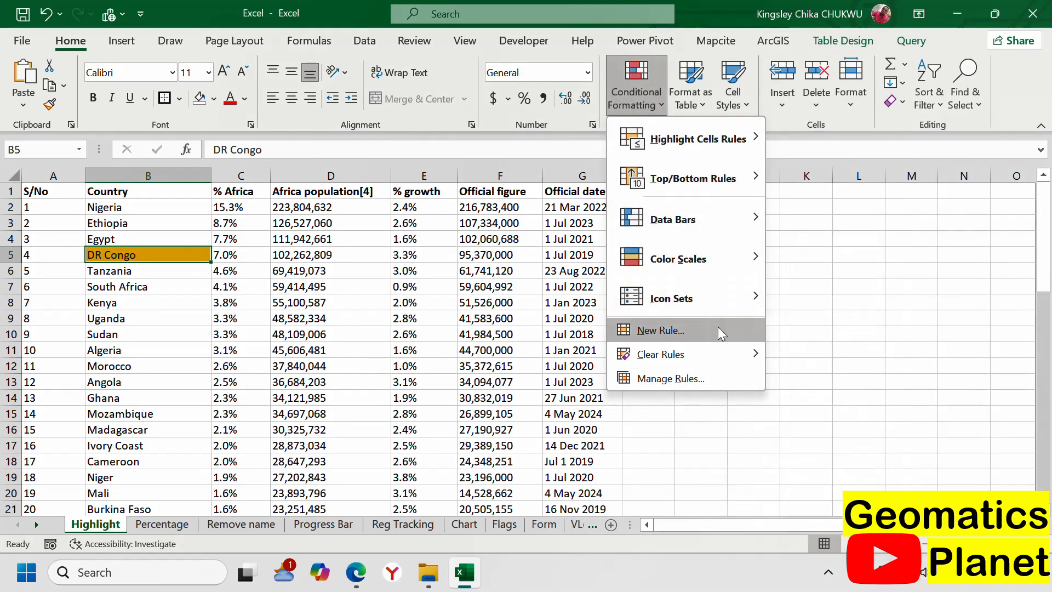
pyautogui.click(691, 382)
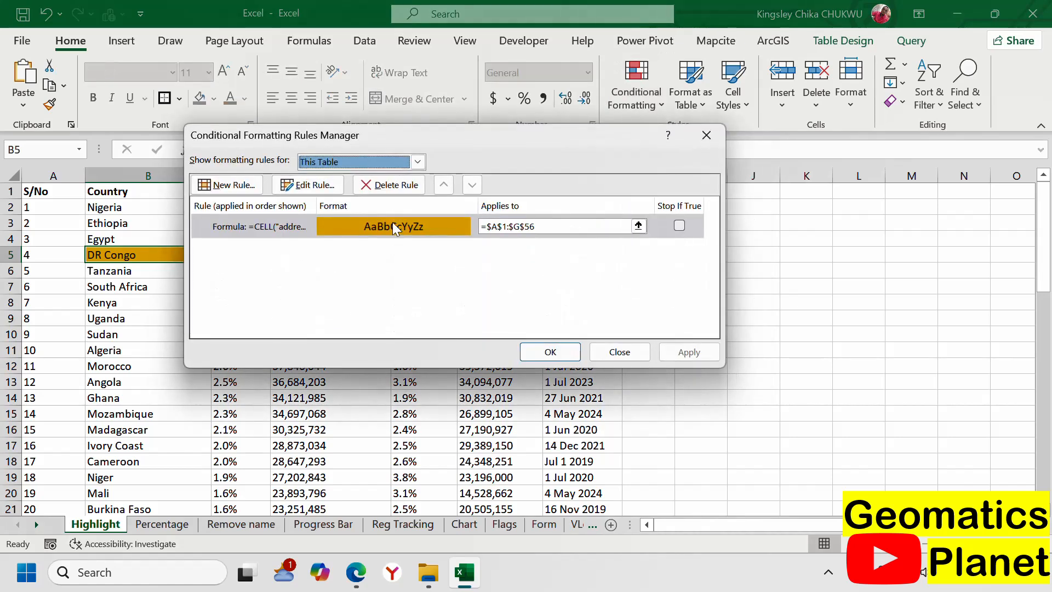
pyautogui.click(447, 231)
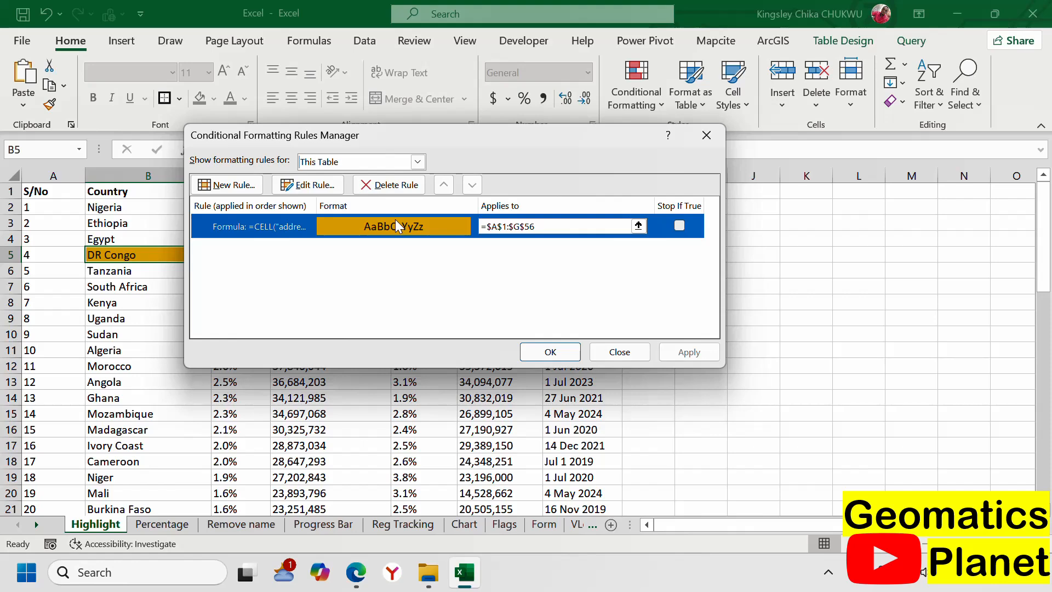
pyautogui.click(307, 186)
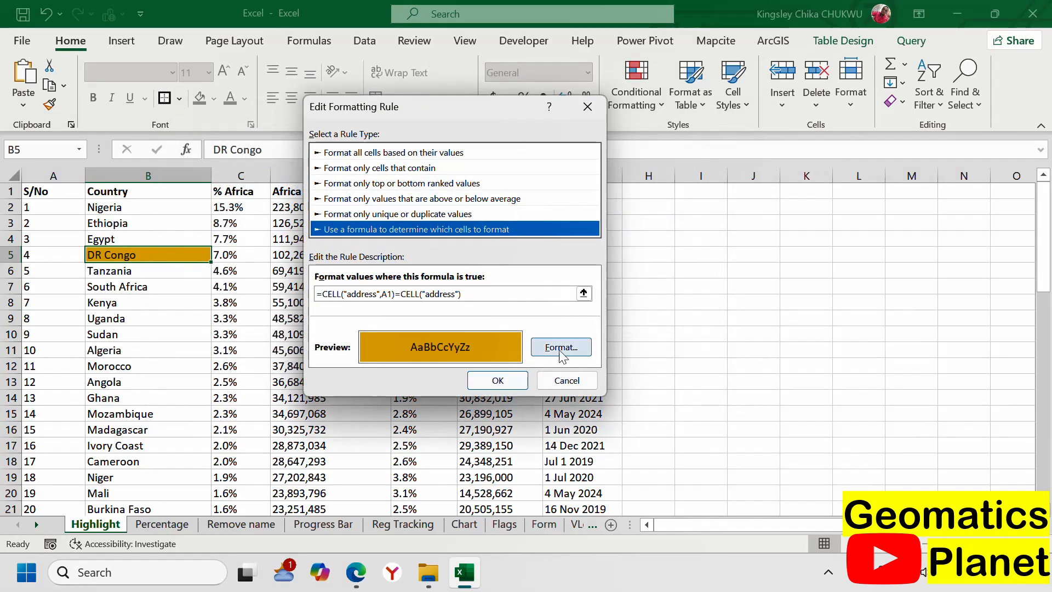
pyautogui.click(559, 349)
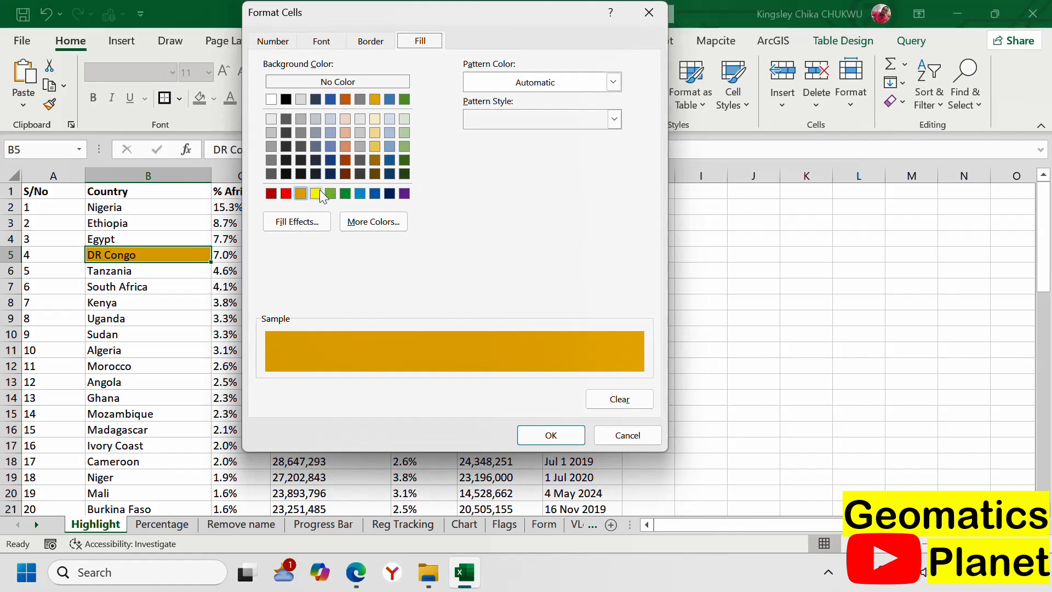
pyautogui.click(317, 193)
pyautogui.click(345, 194)
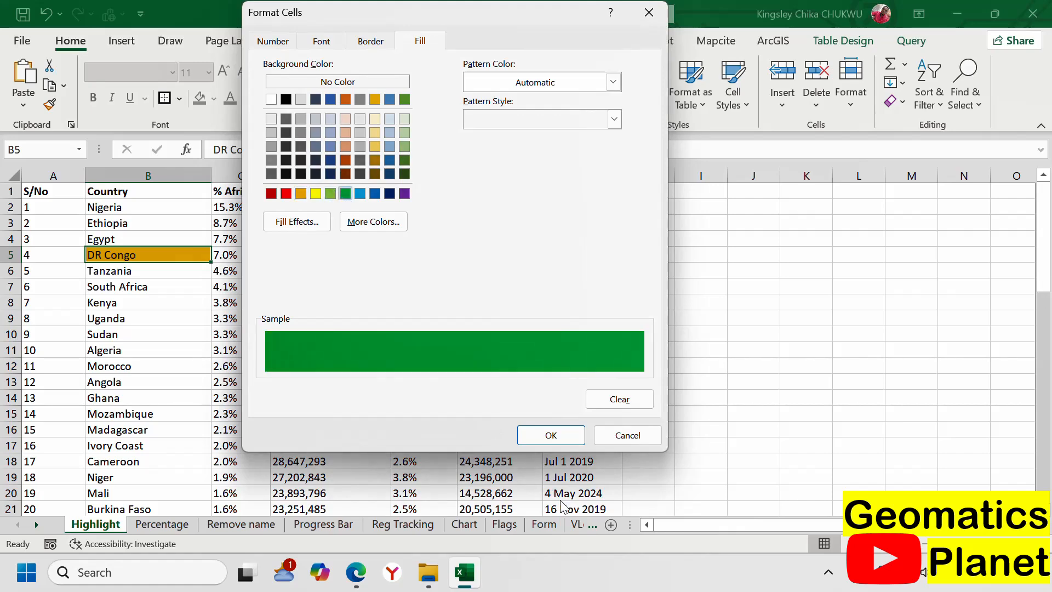
pyautogui.click(550, 435)
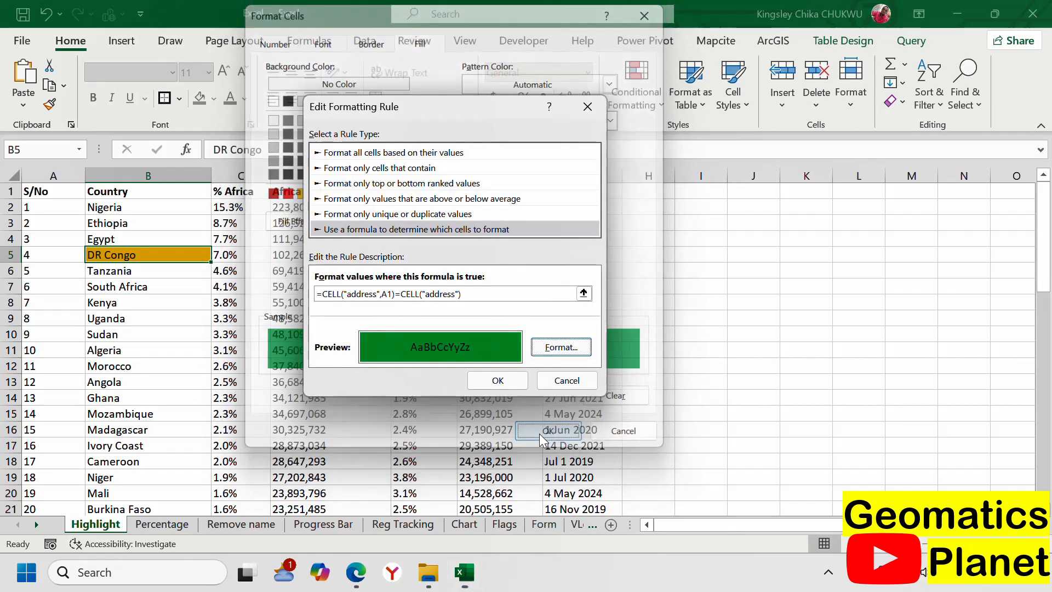
pyautogui.click(498, 382)
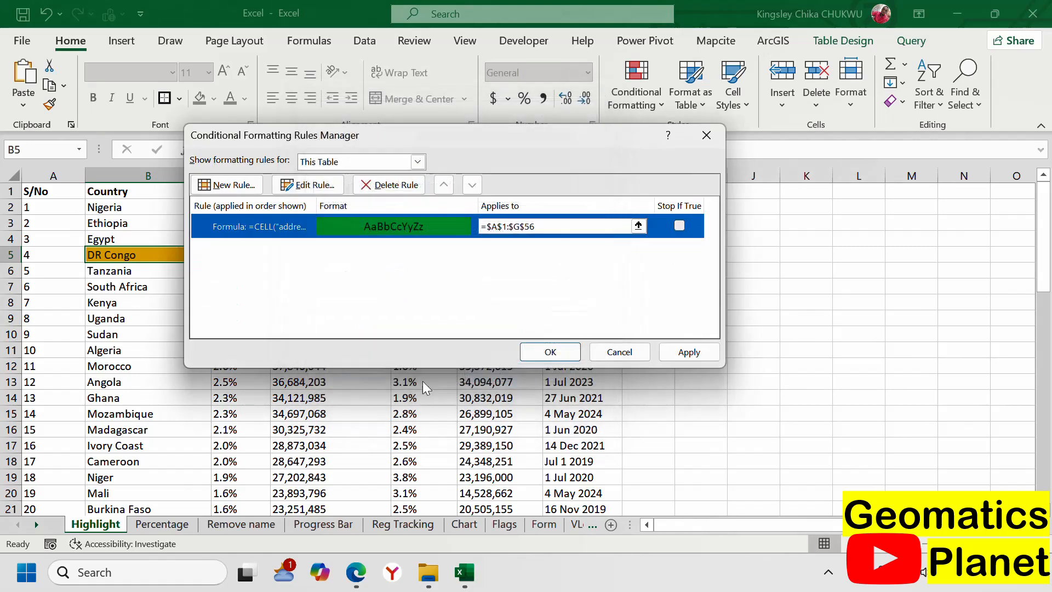
pyautogui.click(566, 351)
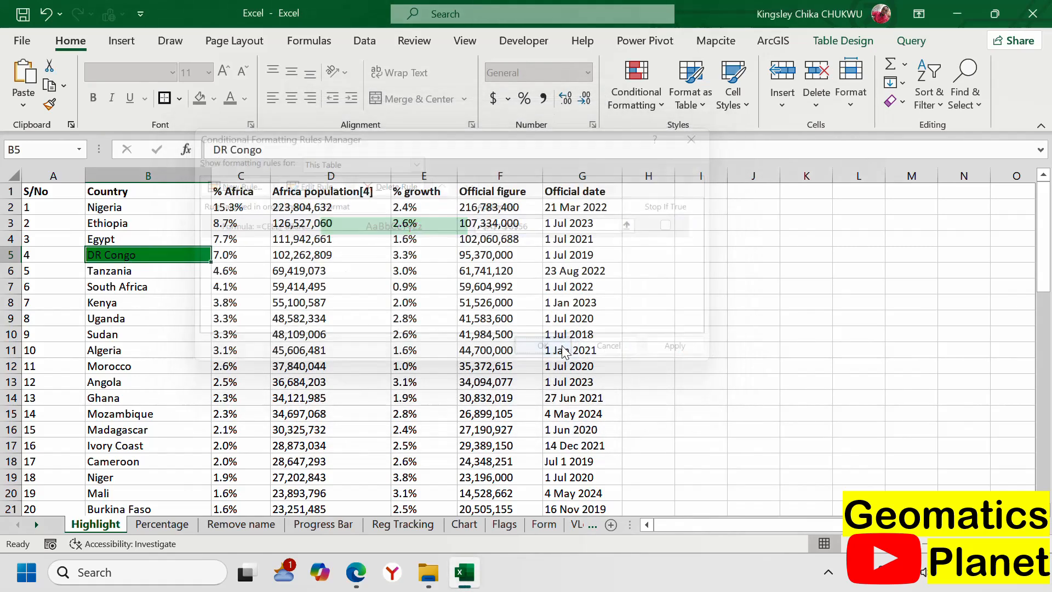
pyautogui.click(248, 350)
pyautogui.click(345, 351)
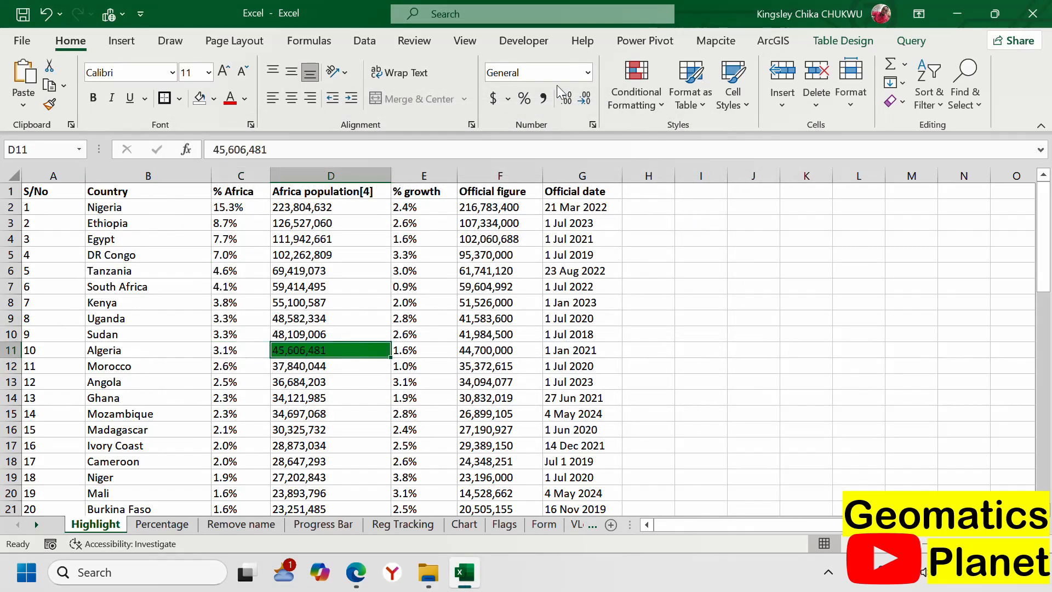
# - Open the active-cell conditional formatting rule's format for editing and review its border, font, number and fill options
pyautogui.click(640, 100)
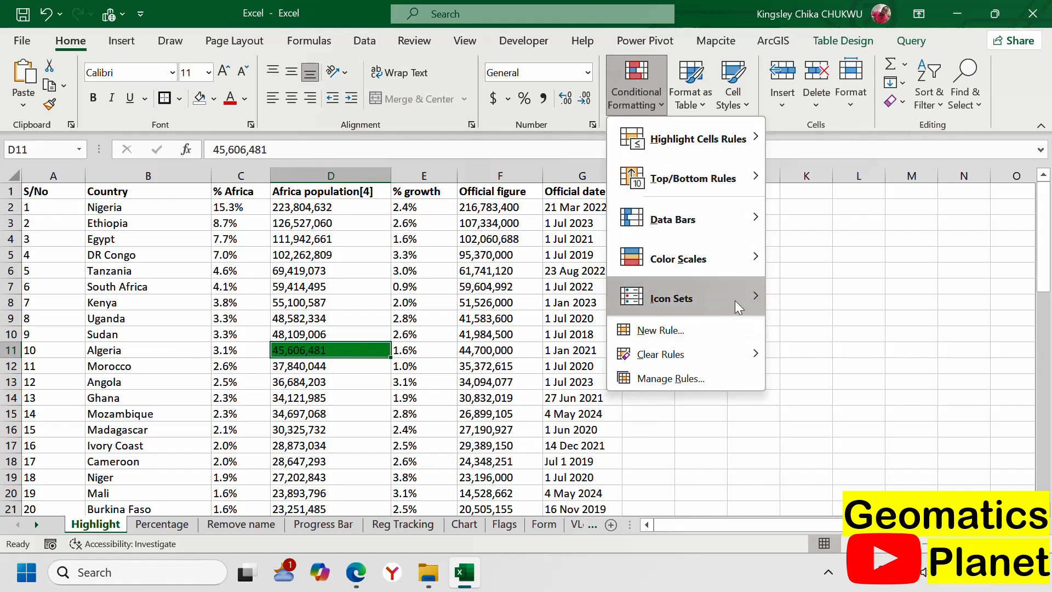
pyautogui.click(712, 382)
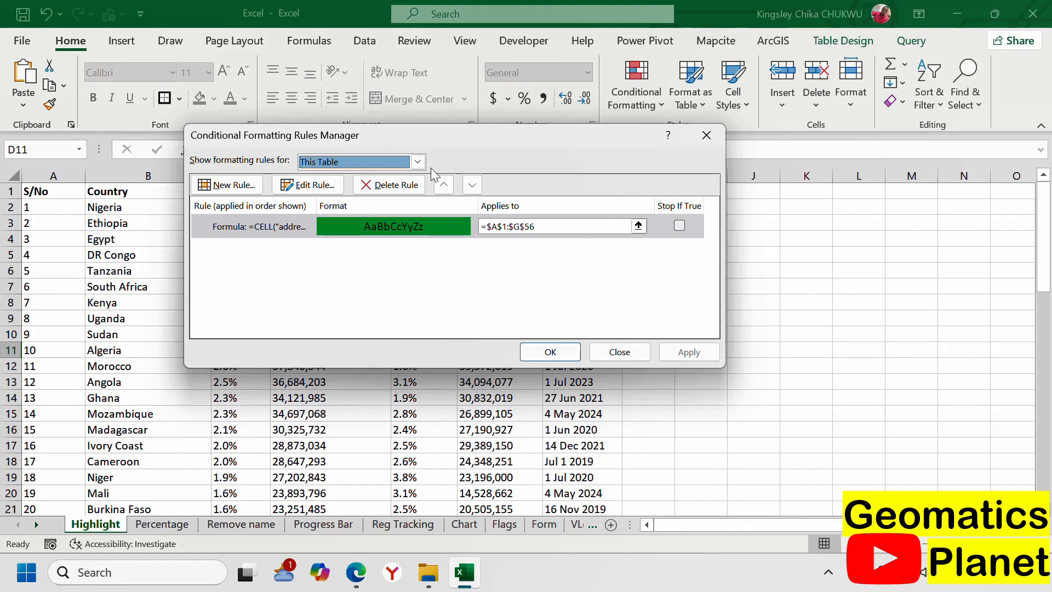
pyautogui.click(302, 187)
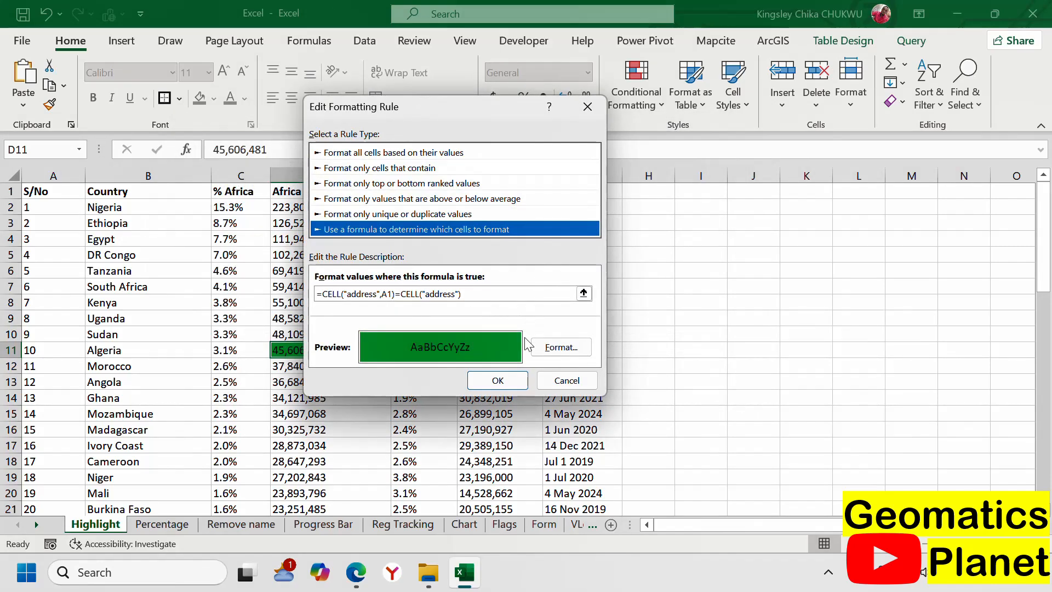
pyautogui.click(559, 347)
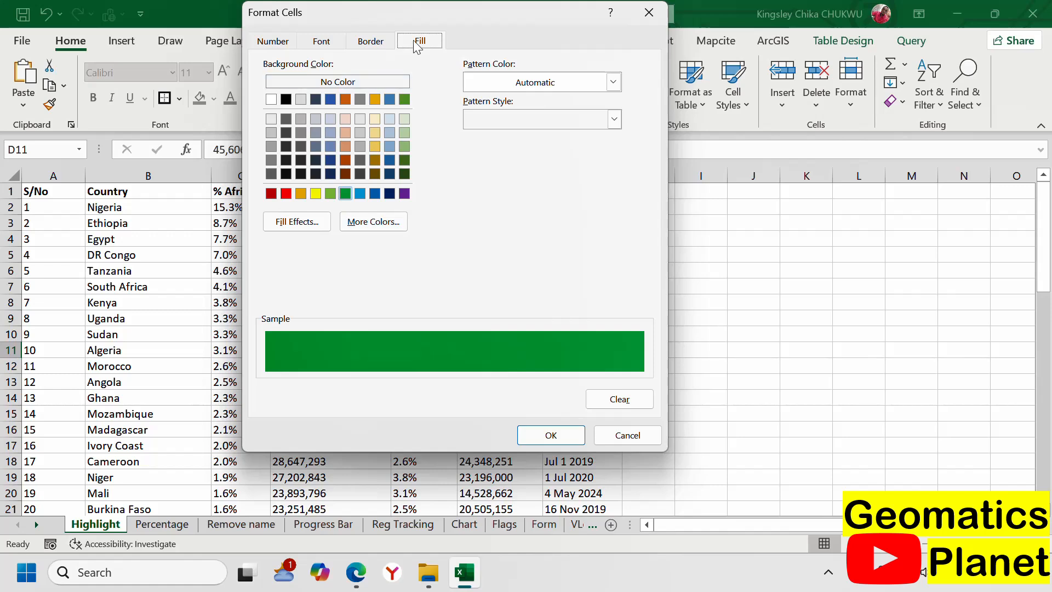
pyautogui.click(377, 42)
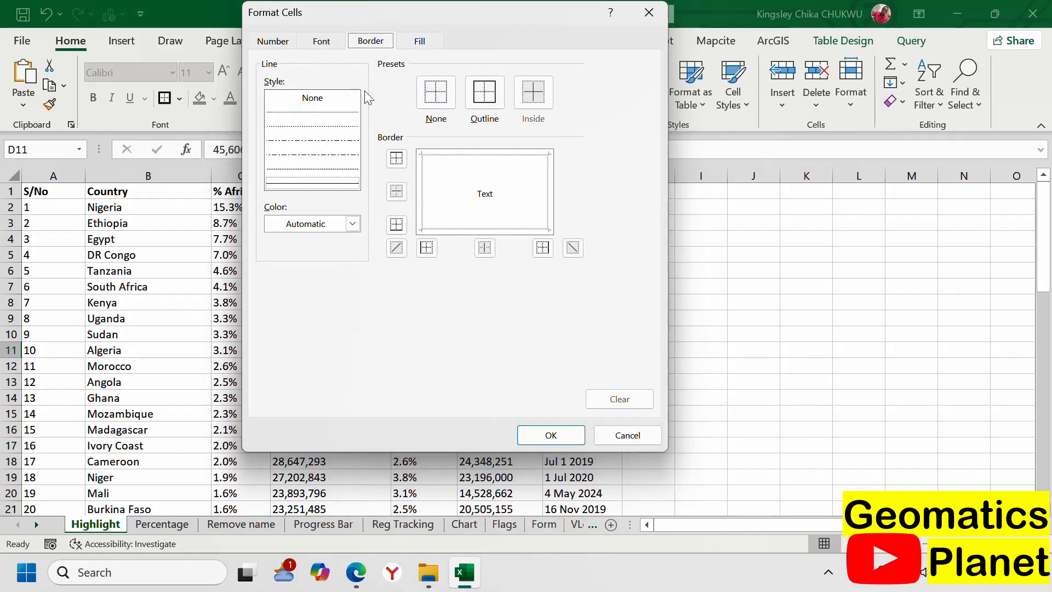
pyautogui.click(322, 44)
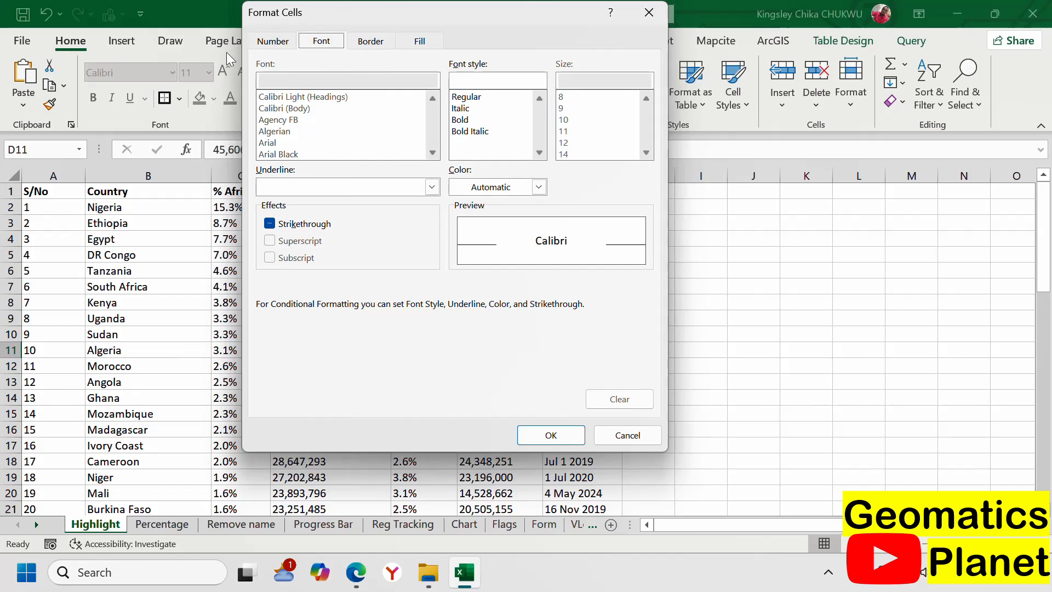
pyautogui.click(270, 43)
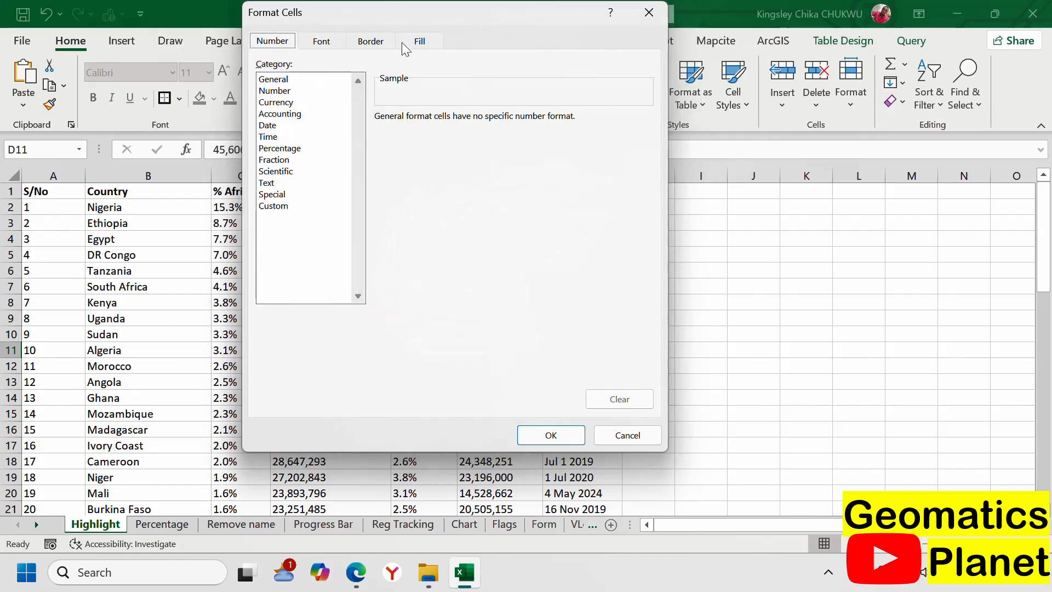
pyautogui.click(419, 41)
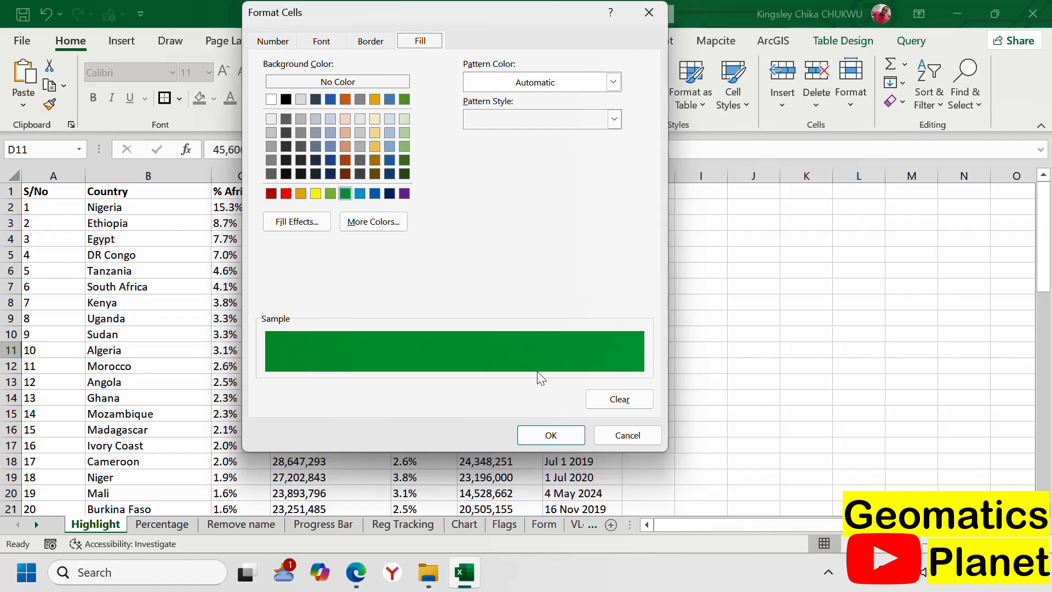
# - Add a dense diagonal crosshatch pattern to the rule's green fill and apply the rule to the table
pyautogui.click(614, 119)
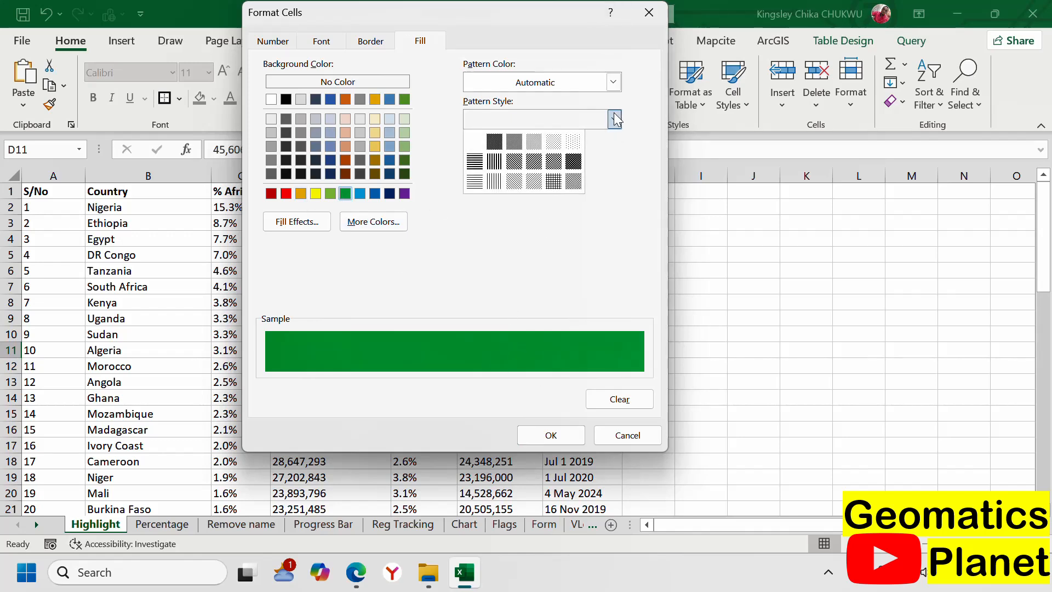
pyautogui.click(494, 142)
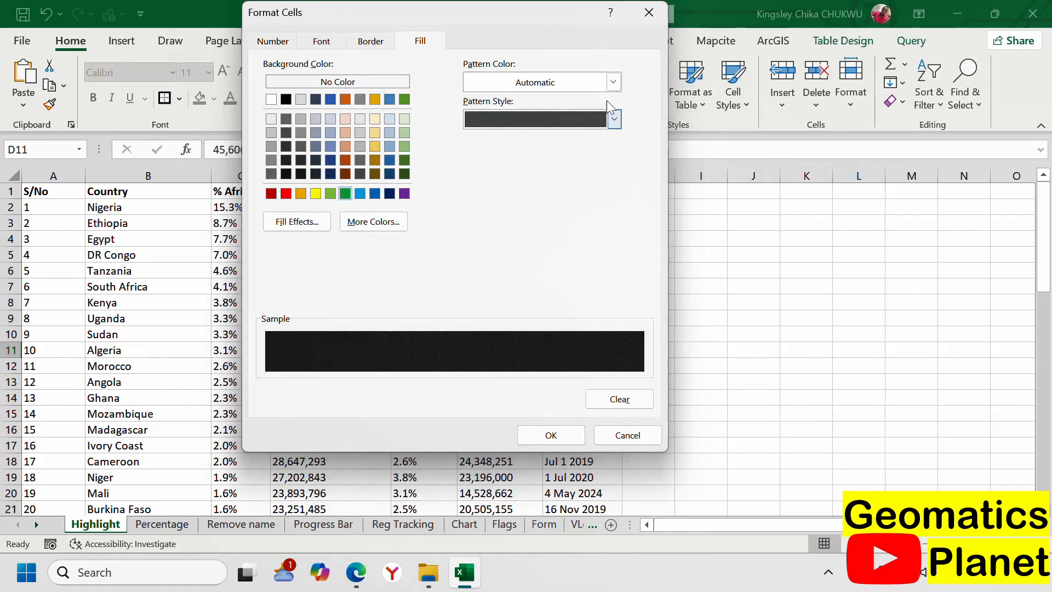
pyautogui.click(614, 119)
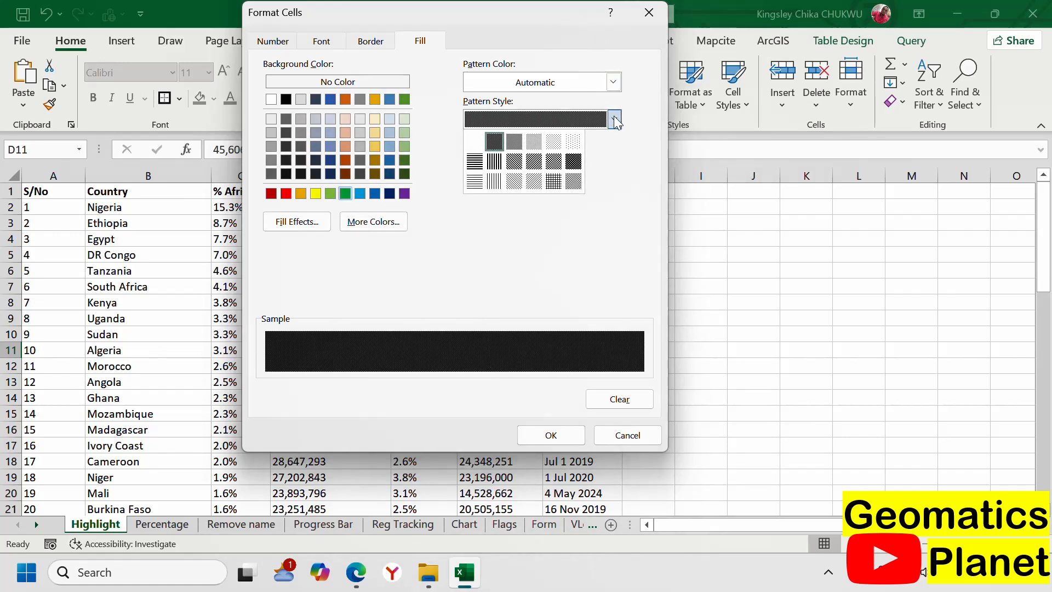
pyautogui.click(578, 159)
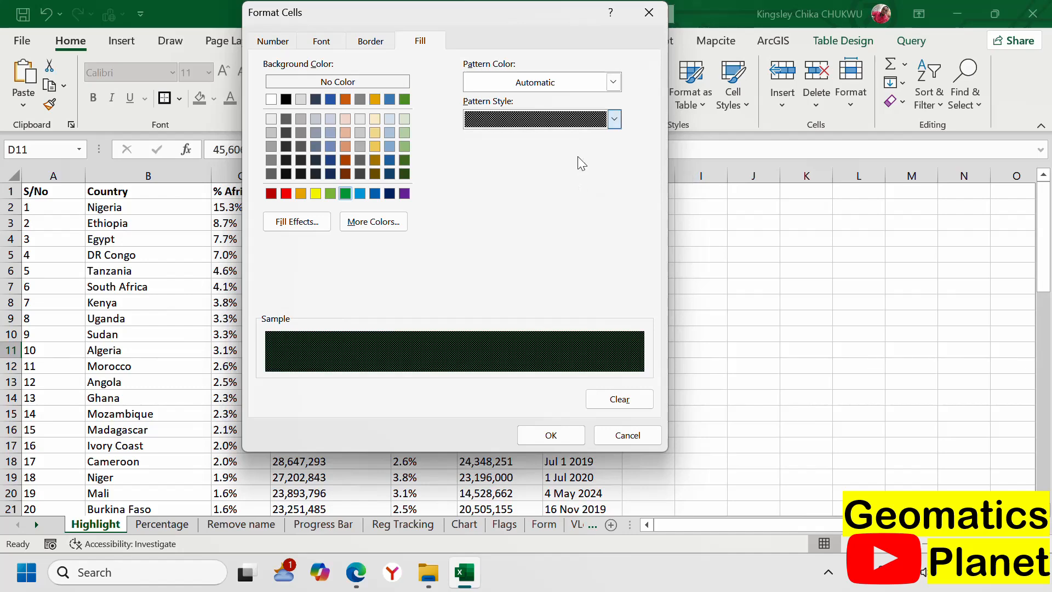
pyautogui.click(521, 439)
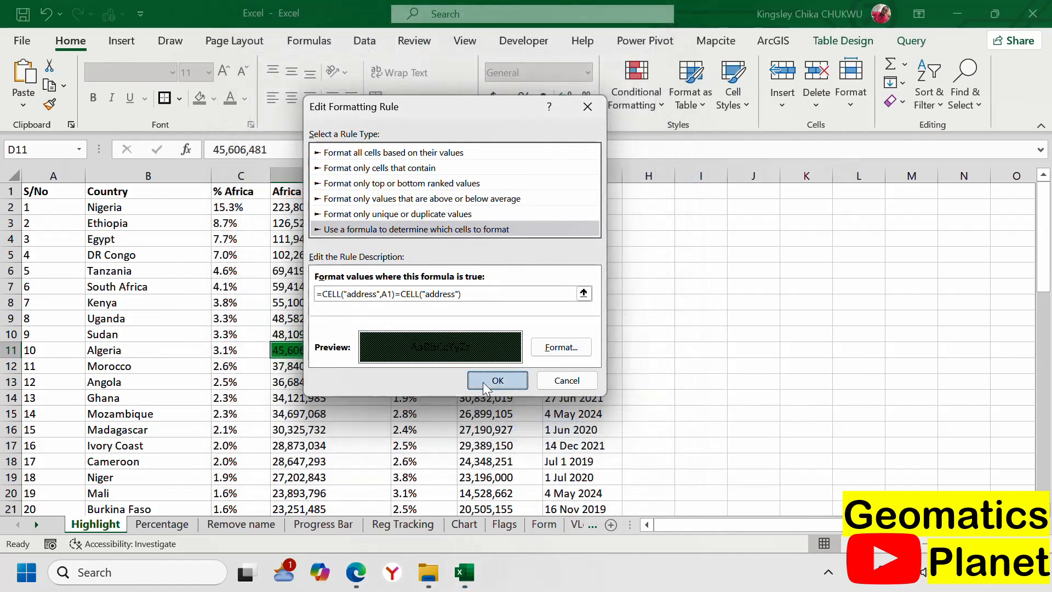
pyautogui.click(484, 385)
pyautogui.click(545, 350)
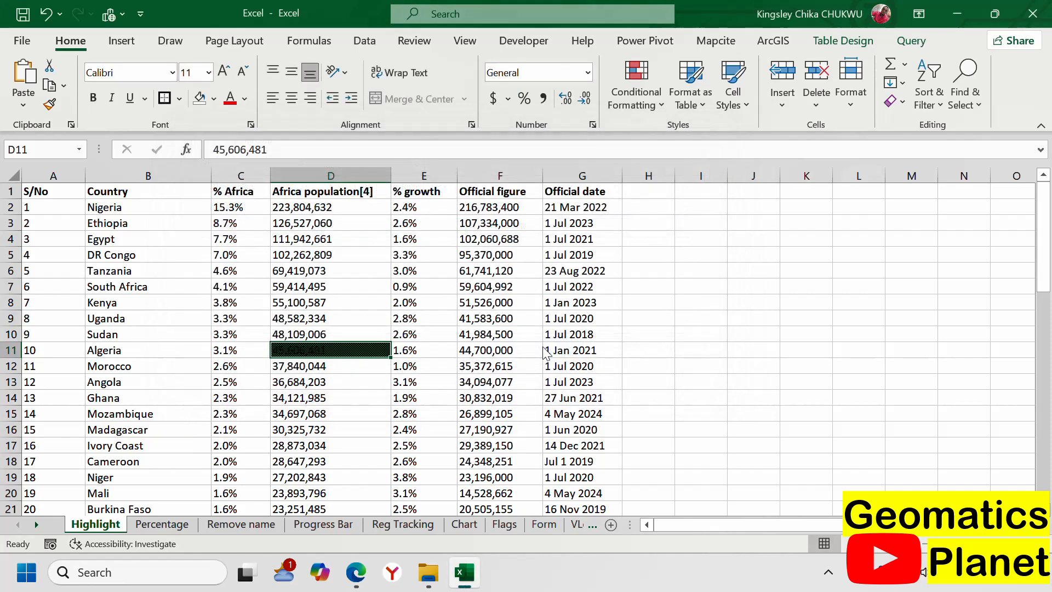
# - Test the patterned highlight on several country names, including Algeria and Morocco, and on the population figures of Uganda and Ghana
pyautogui.click(120, 291)
pyautogui.click(160, 344)
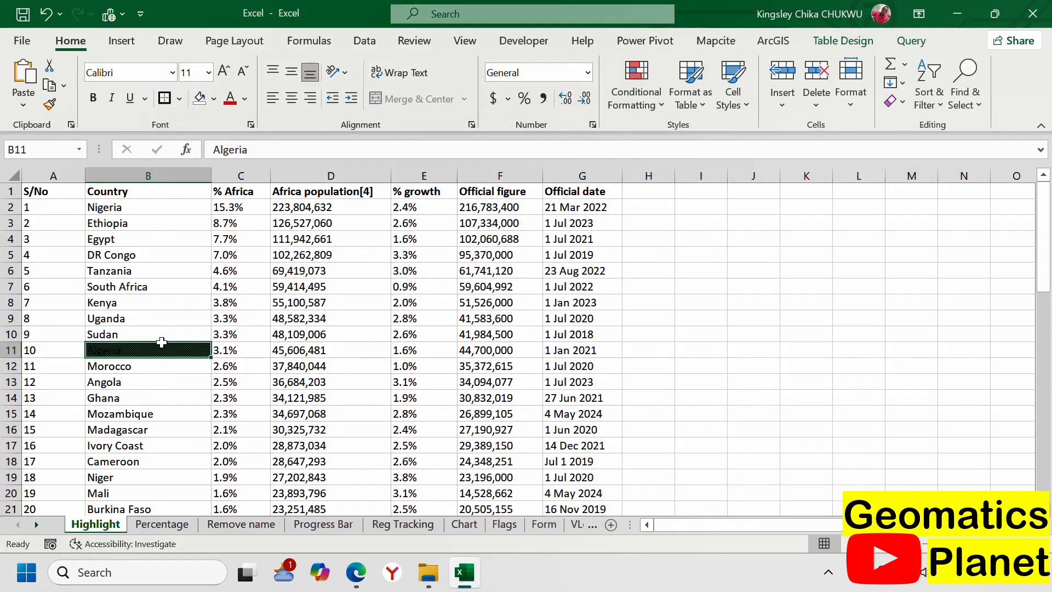
pyautogui.click(326, 315)
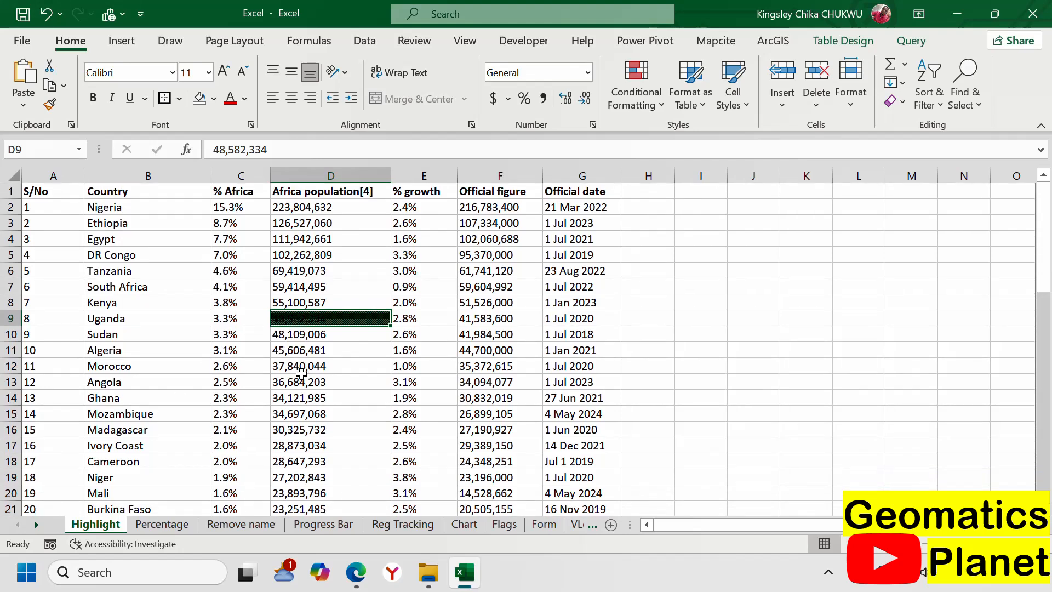
pyautogui.click(135, 366)
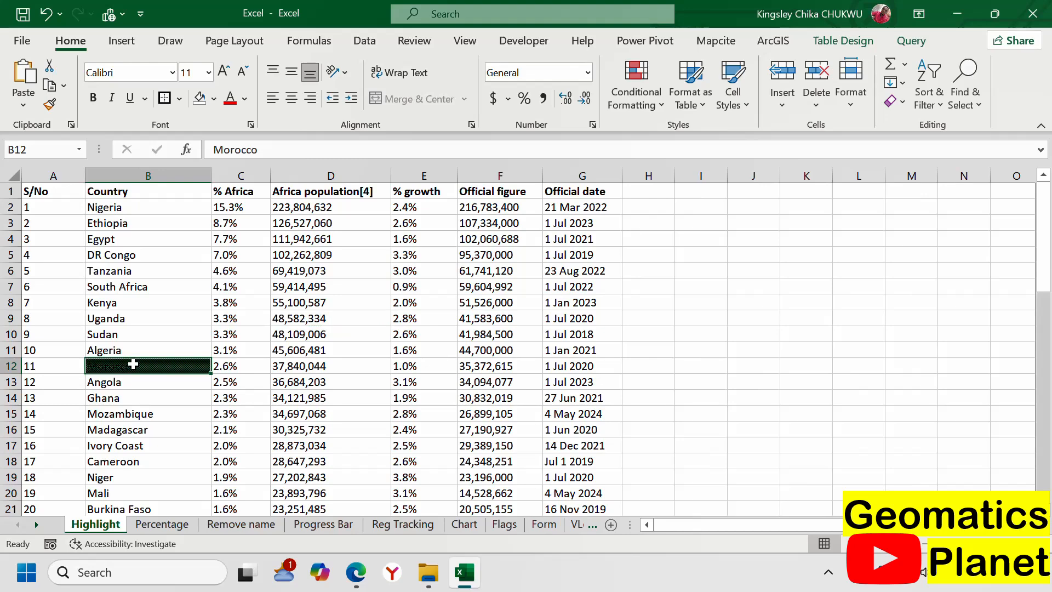
pyautogui.click(188, 300)
pyautogui.click(356, 323)
pyautogui.click(329, 388)
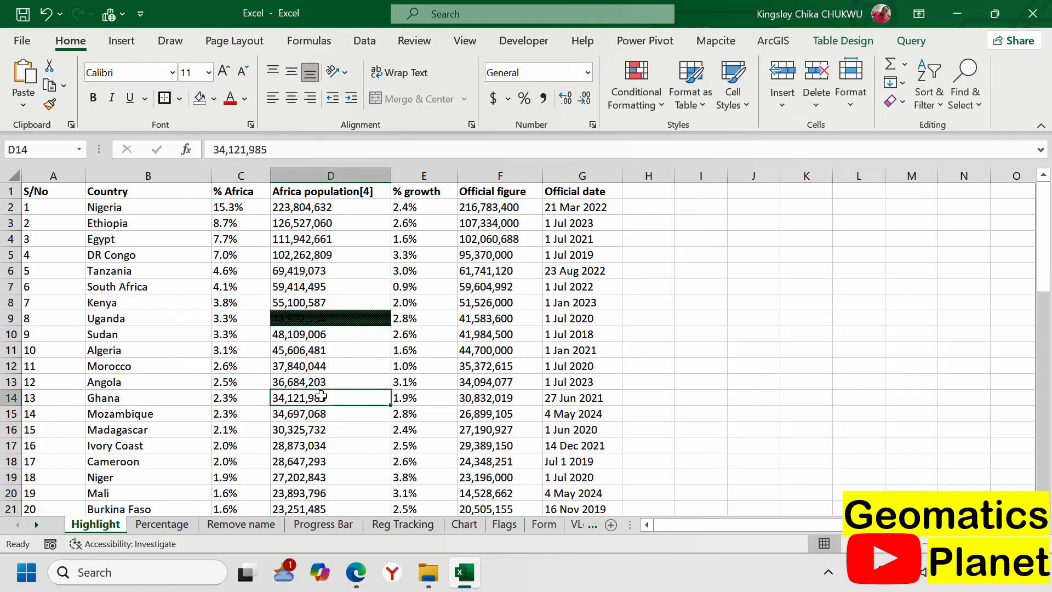
# - Review the Highlight sheet's SelectionChange code, close the VBA editor, and check the highlight on Egypt's population cell
pyautogui.rightClick(96, 522)
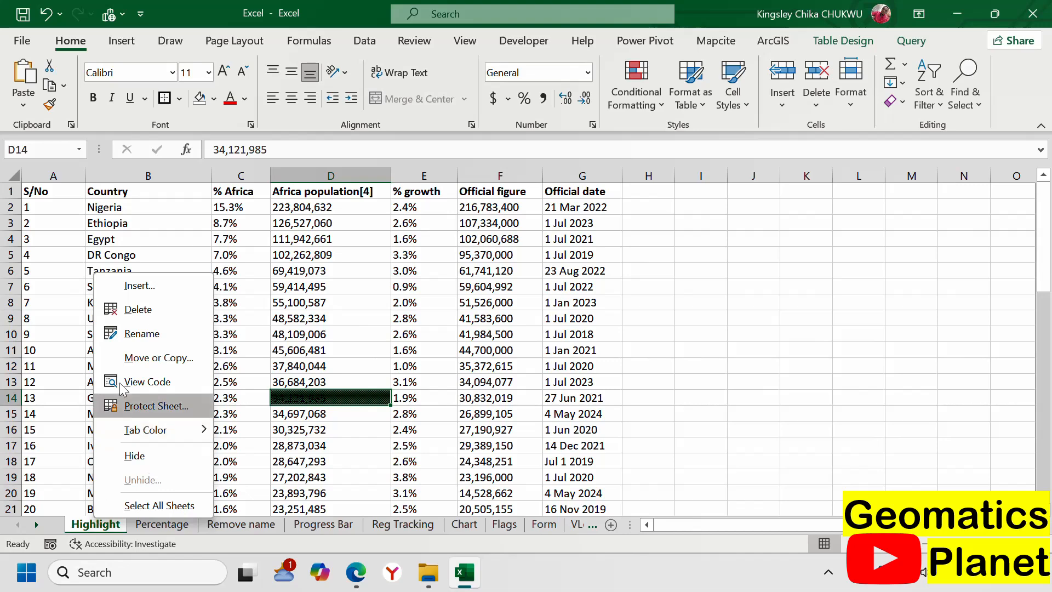
pyautogui.click(147, 382)
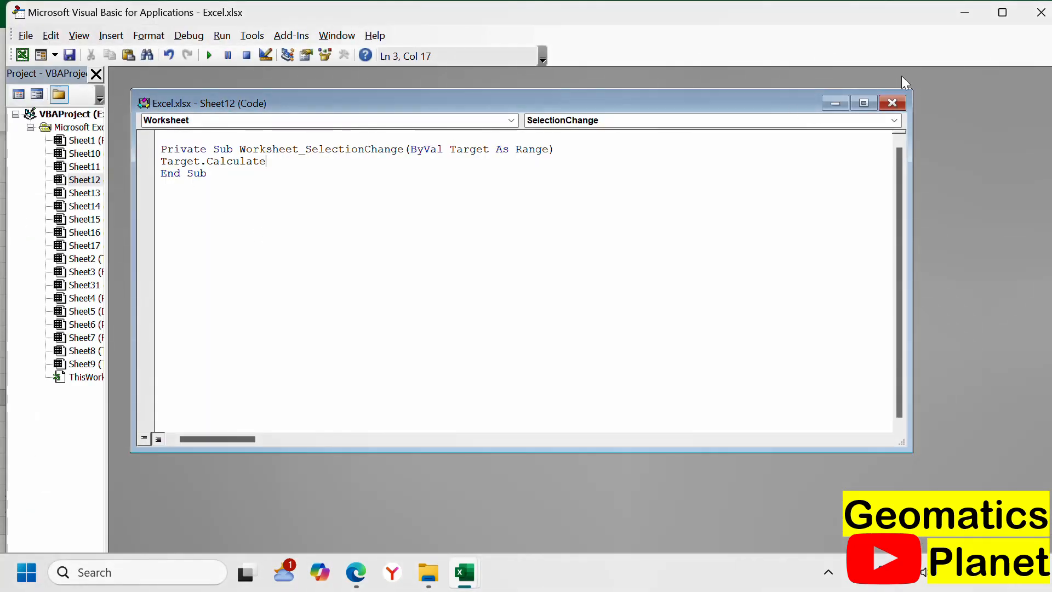
pyautogui.click(891, 103)
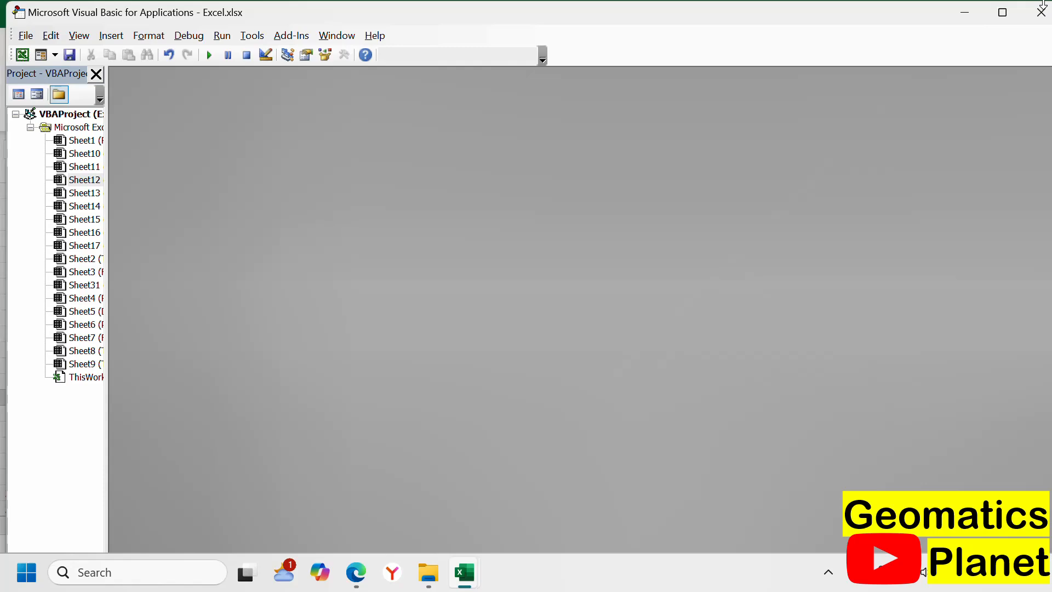
pyautogui.click(1041, 11)
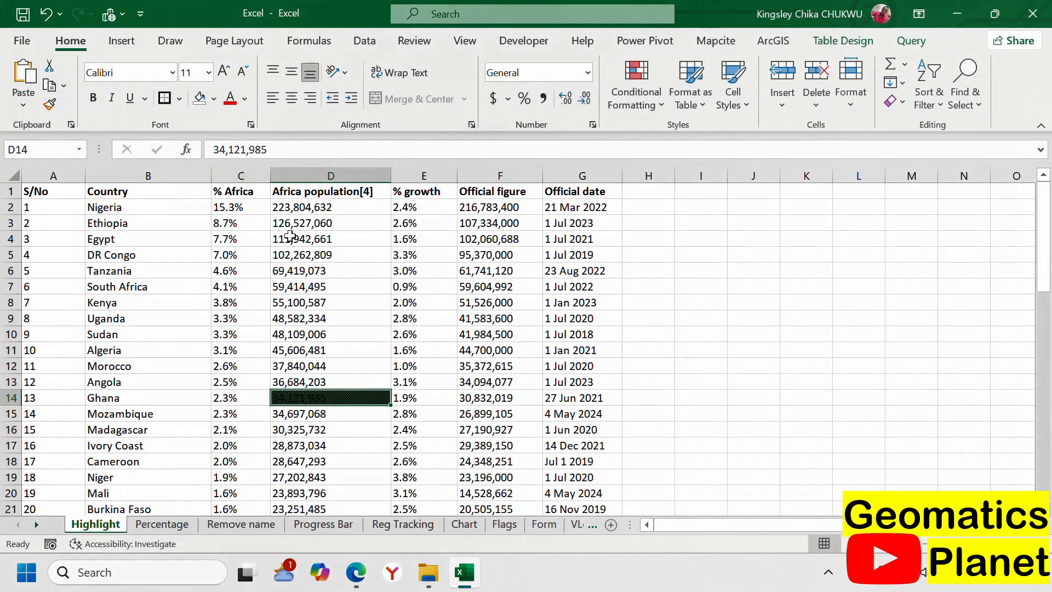
pyautogui.click(290, 238)
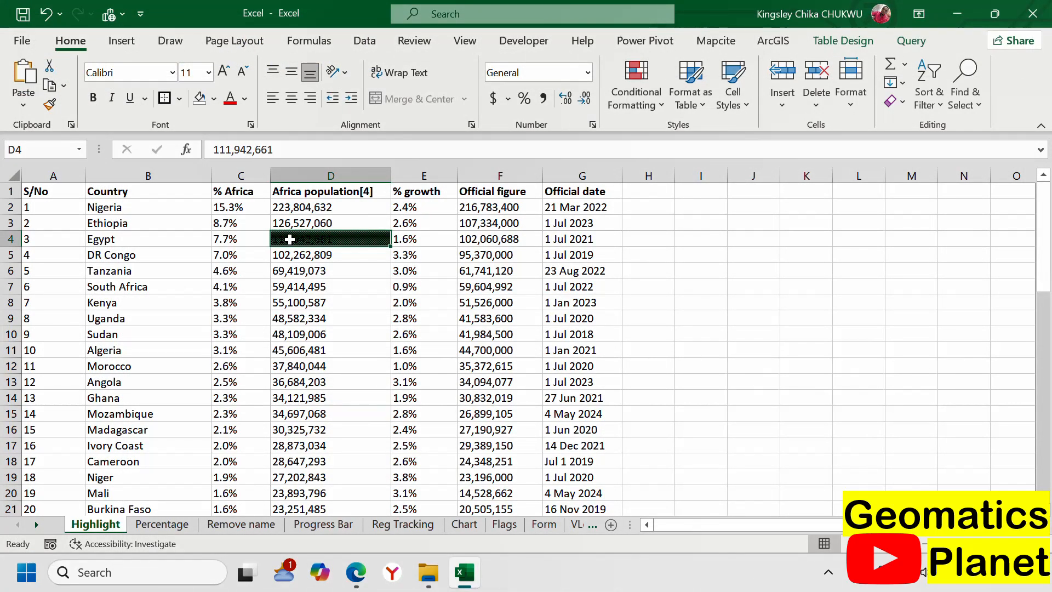